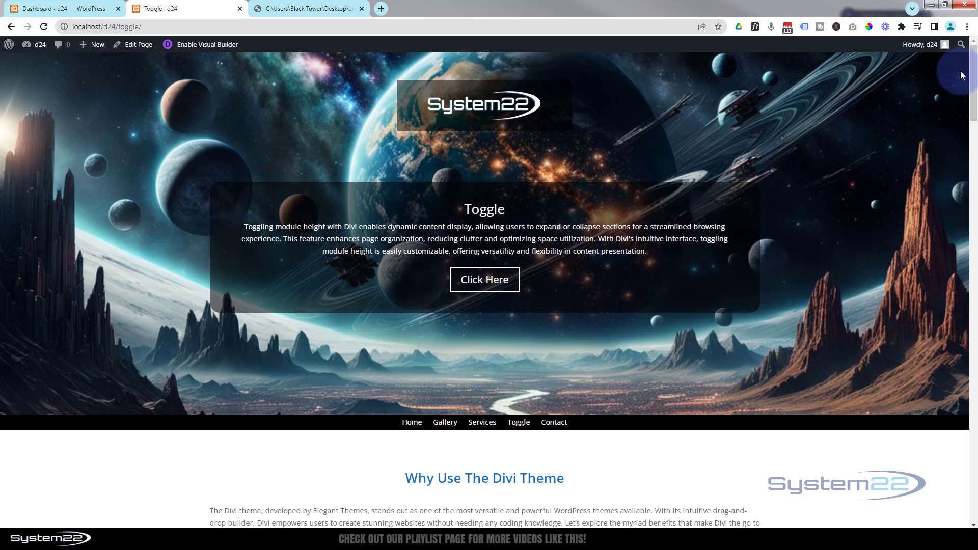
Step: Scroll the Toggle page down to the Autoplay Video row and pause the autoplaying YouTube video at 0:04
{"action": "left_click_drag", "start_coordinate": [974, 78], "coordinate": [976, 196]}
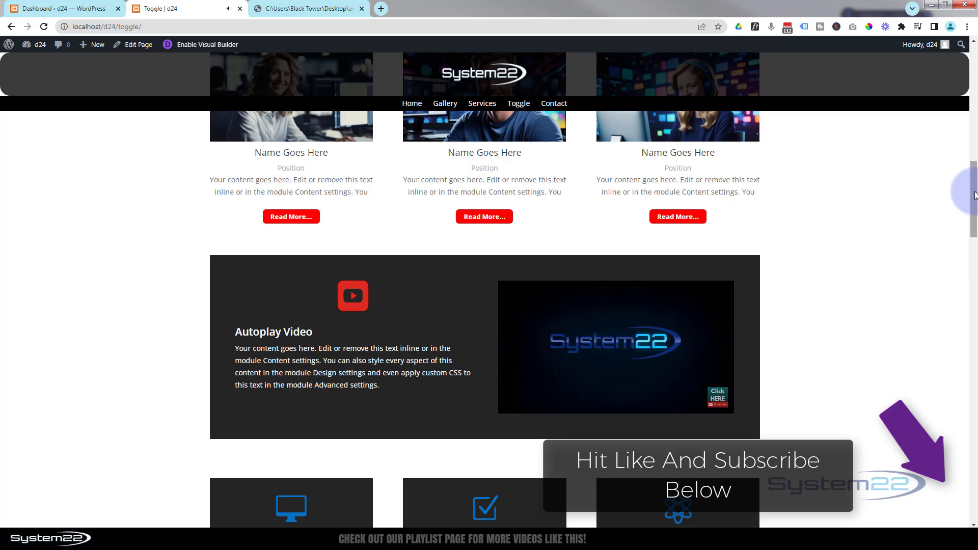
{"action": "left_click_drag", "start_coordinate": [975, 194], "coordinate": [975, 283]}
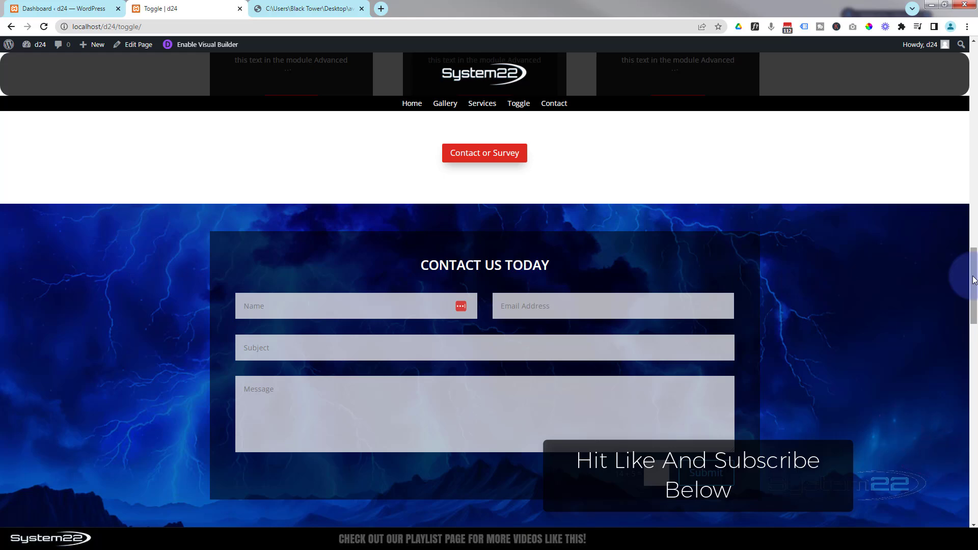
{"action": "left_click_drag", "start_coordinate": [974, 280], "coordinate": [963, 153]}
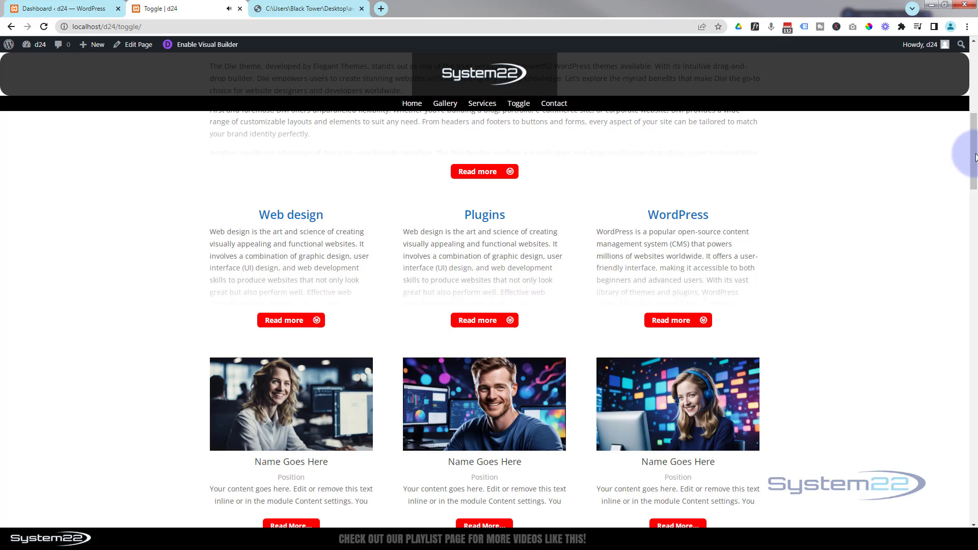
{"action": "left_click_drag", "start_coordinate": [975, 166], "coordinate": [970, 201]}
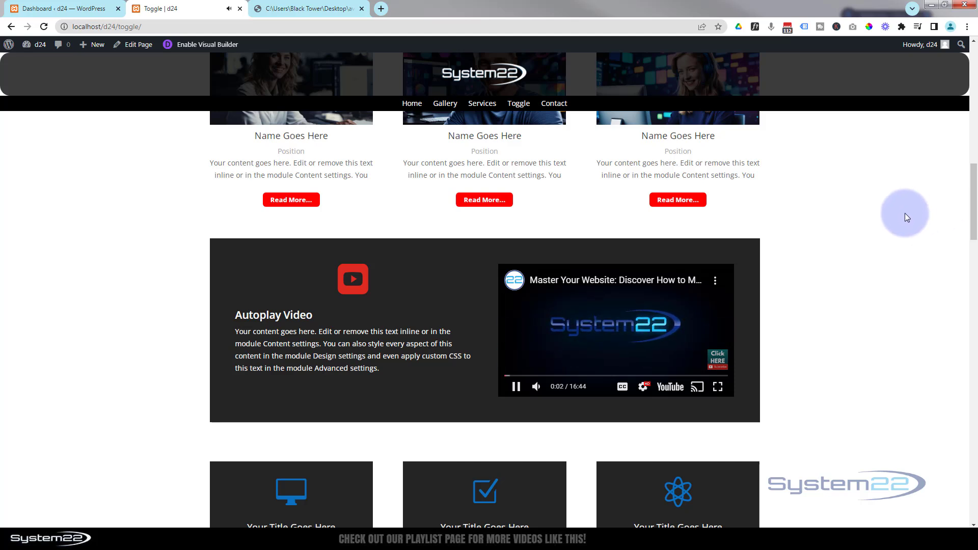
{"action": "left_click", "coordinate": [515, 386]}
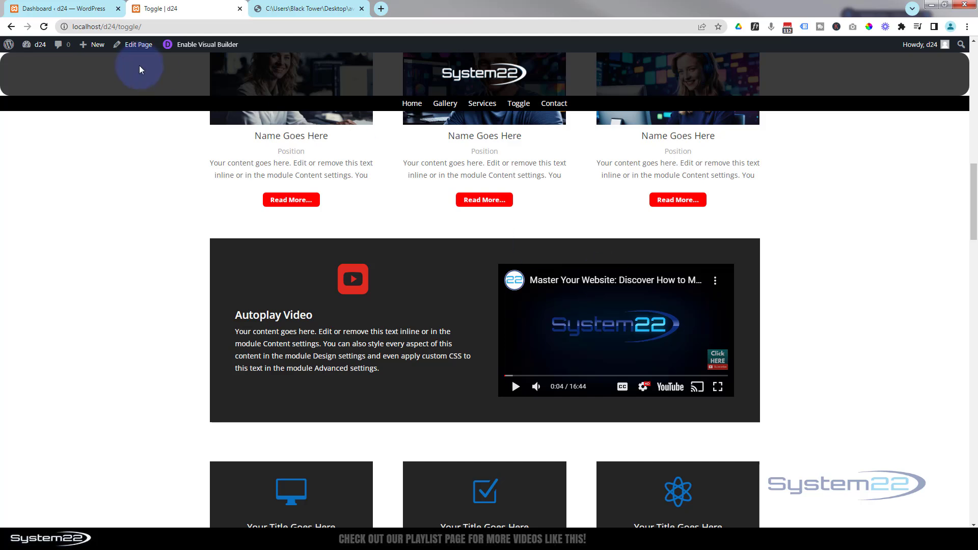
Step: In Wireframe view, delete the Code module under the blurb and the right column's Video module
{"action": "left_click", "coordinate": [203, 46]}
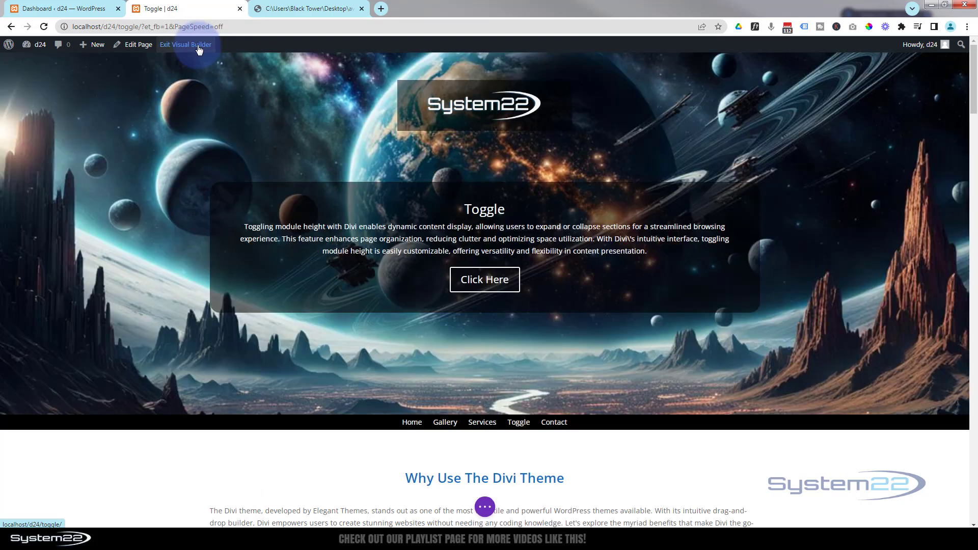
{"action": "left_click", "coordinate": [485, 508]}
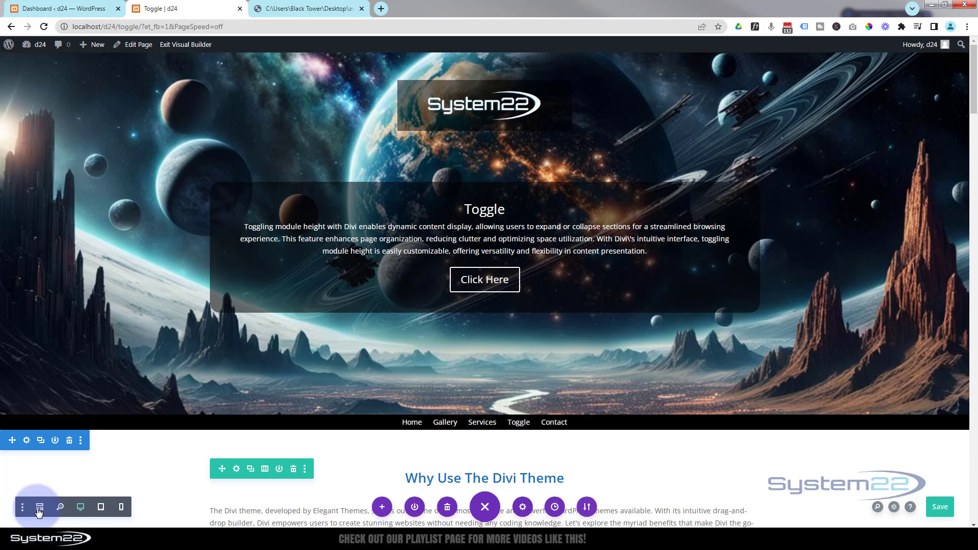
{"action": "left_click", "coordinate": [39, 507]}
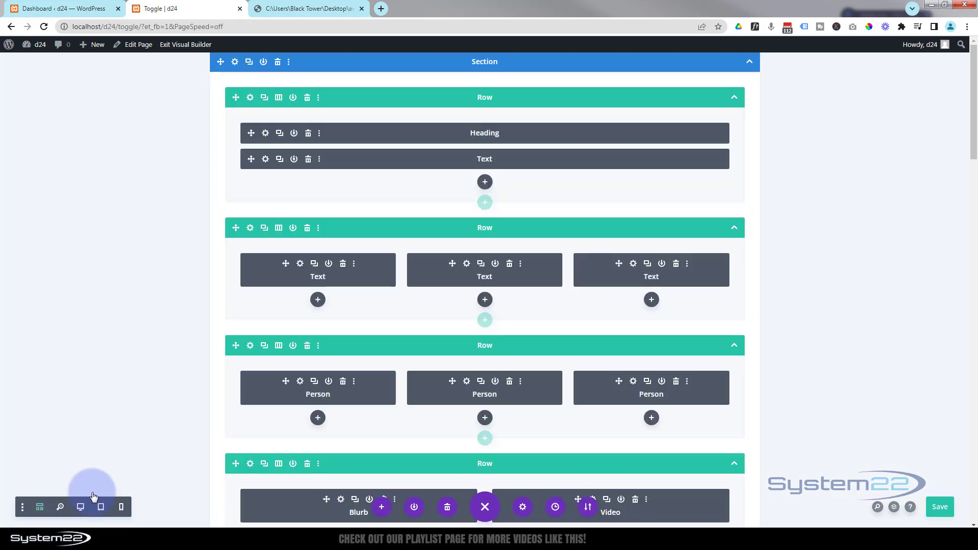
{"action": "scroll", "coordinate": [386, 294], "scroll_direction": "down", "scroll_amount": 6}
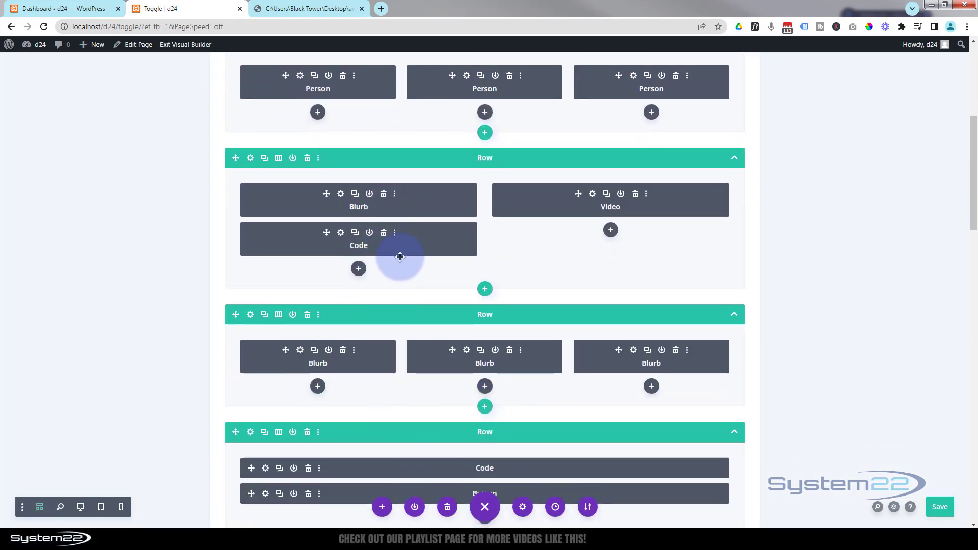
{"action": "left_click", "coordinate": [383, 232]}
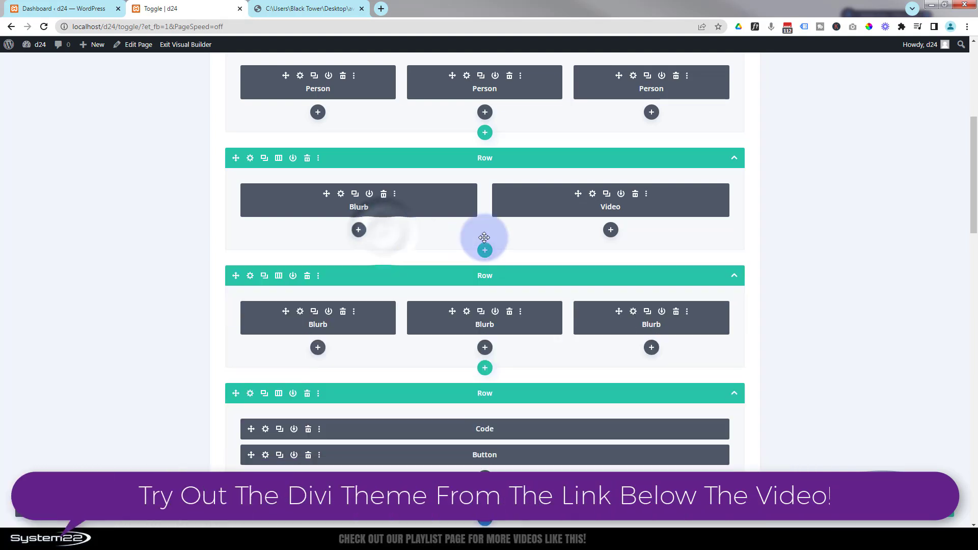
{"action": "left_click", "coordinate": [637, 194]}
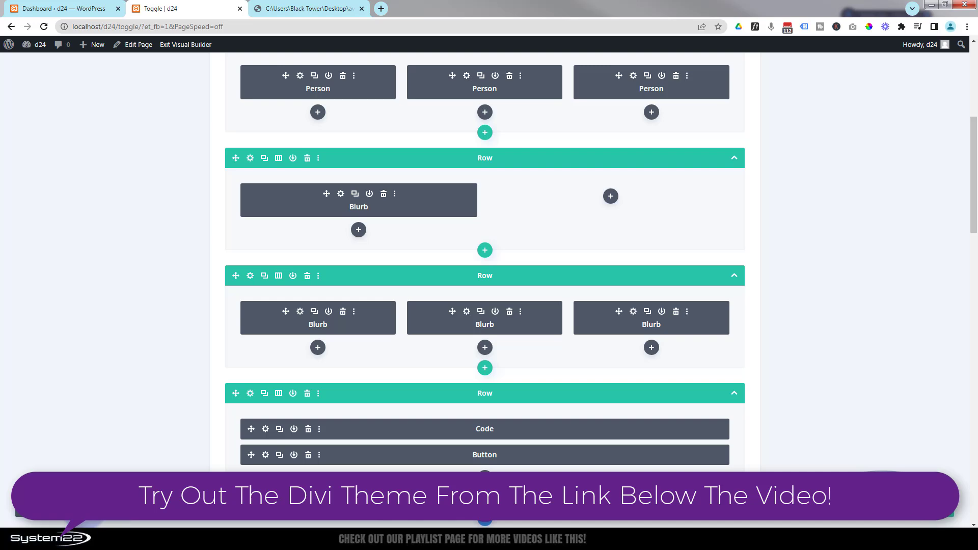
{"action": "key", "text": "ctrl+shift+w"}
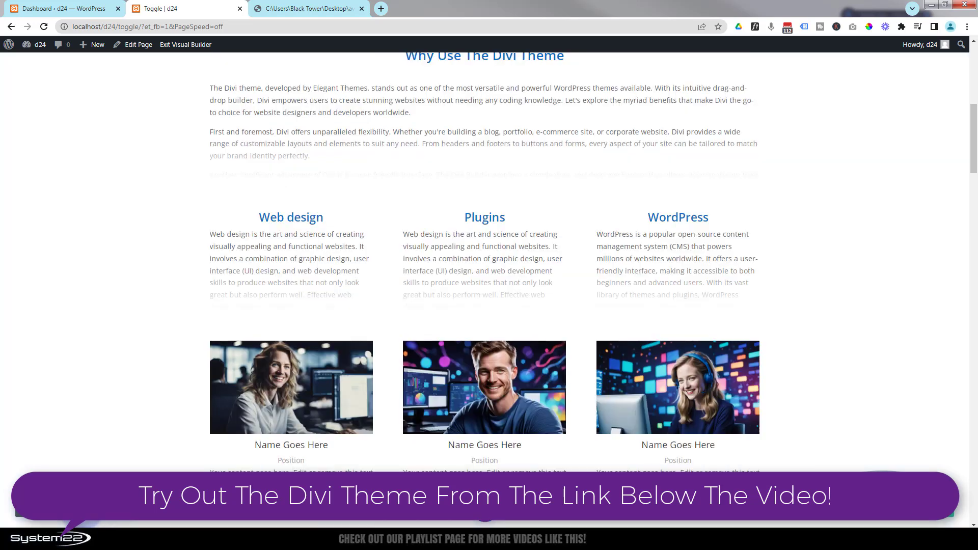
Step: Add a Video module to the row's empty right column
{"action": "scroll", "coordinate": [284, 320], "scroll_direction": "down", "scroll_amount": 8}
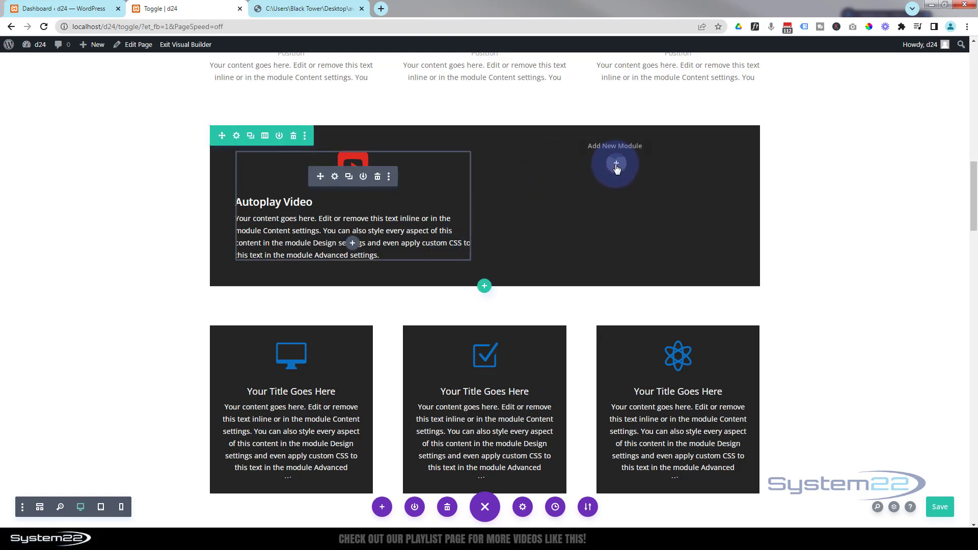
{"action": "left_click", "coordinate": [616, 164]}
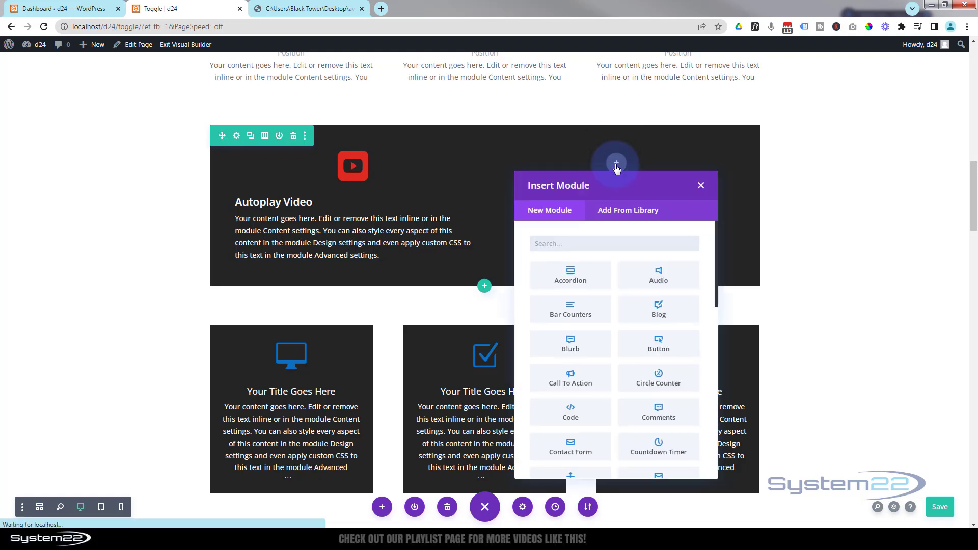
{"action": "scroll", "coordinate": [610, 329], "scroll_direction": "down", "scroll_amount": 10}
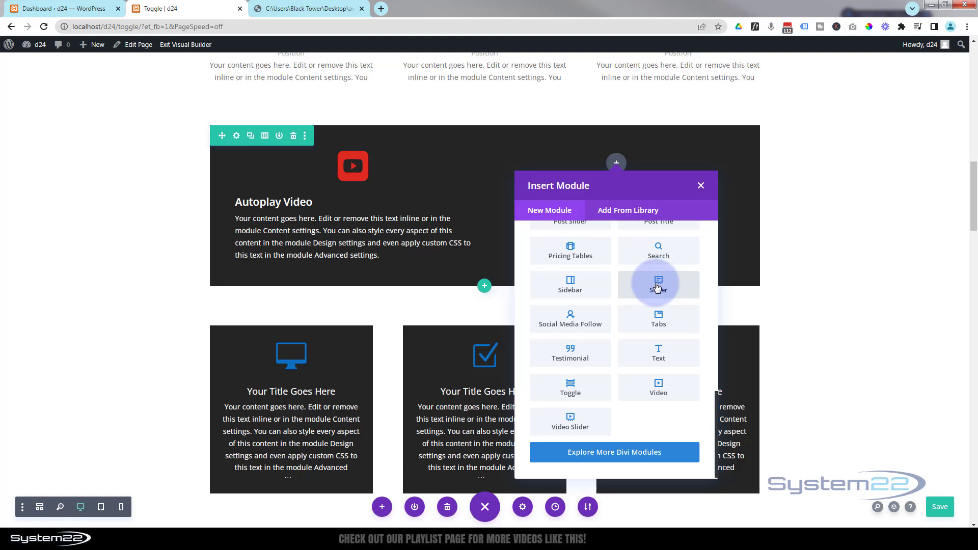
{"action": "left_click", "coordinate": [650, 391]}
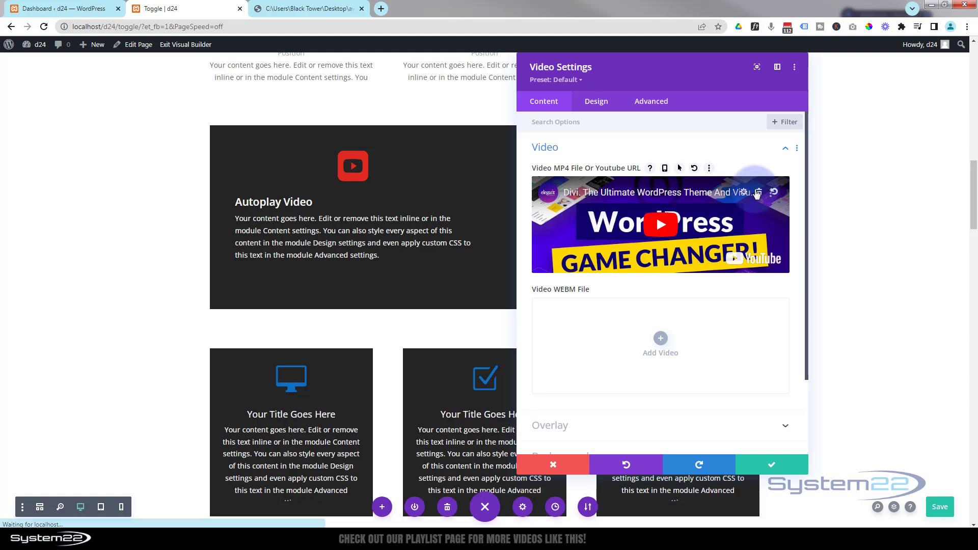
Step: Replace the default video with the YouTube link youtu.be/ln4VGApU_9E inserted from URL
{"action": "left_click", "coordinate": [758, 192]}
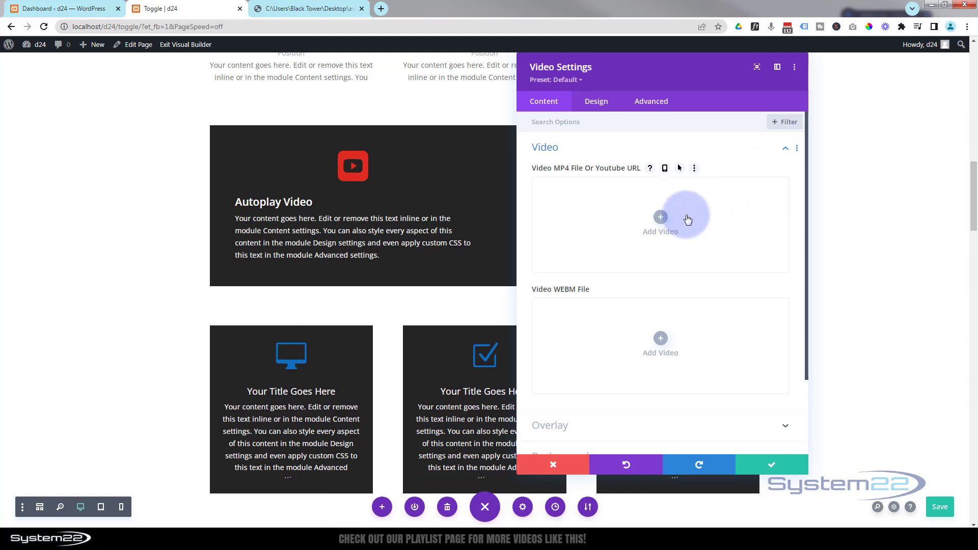
{"action": "left_click", "coordinate": [660, 219]}
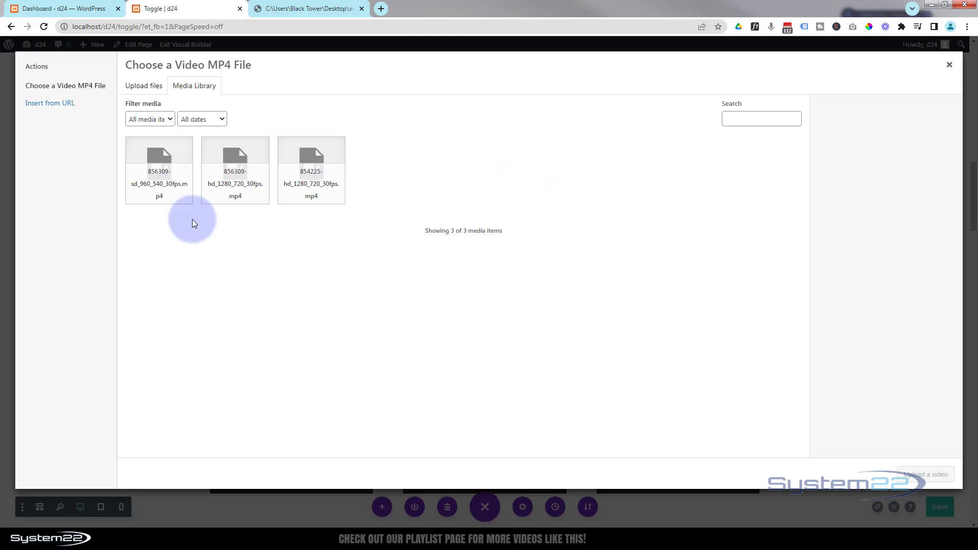
{"action": "left_click", "coordinate": [43, 106]}
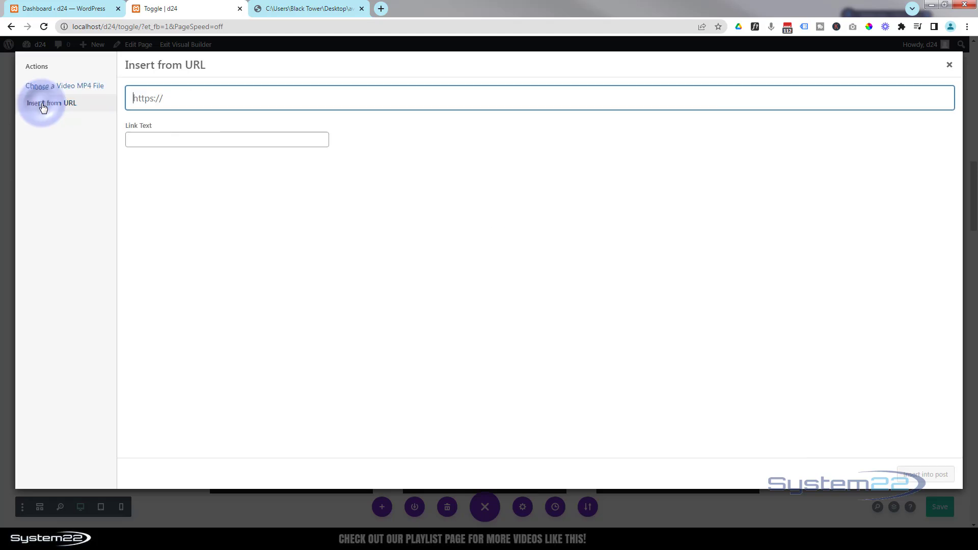
{"action": "left_click", "coordinate": [187, 98]}
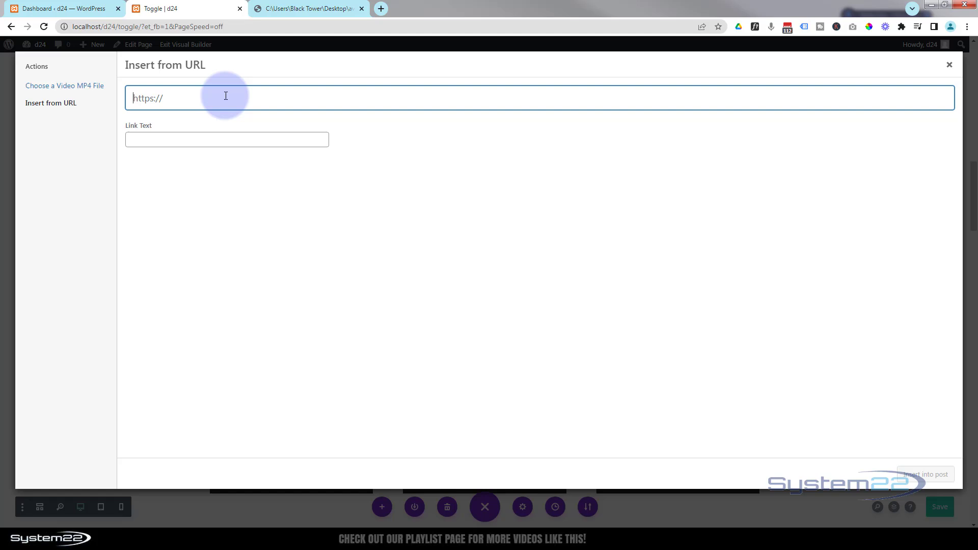
{"action": "type", "text": "https://youtu.be/ln4VGApU_9E"}
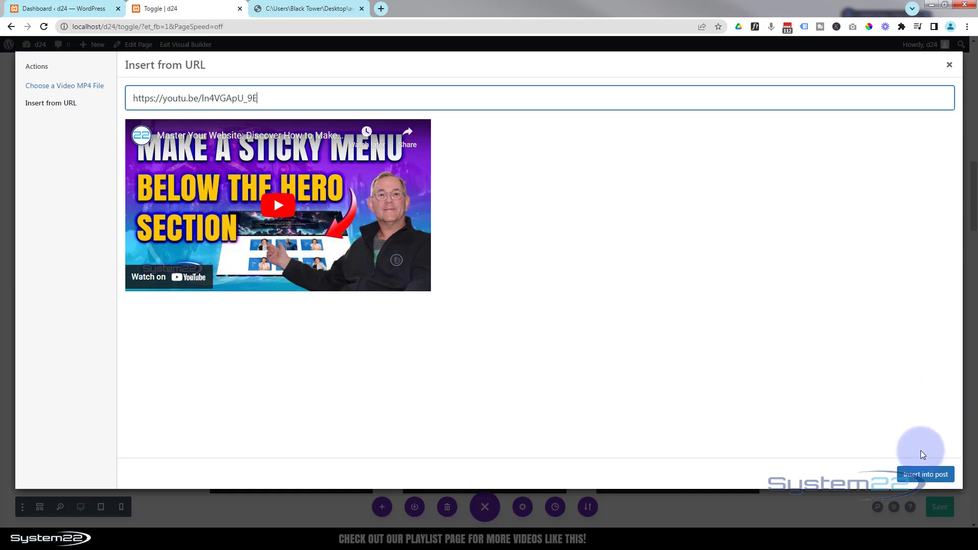
{"action": "left_click", "coordinate": [925, 475]}
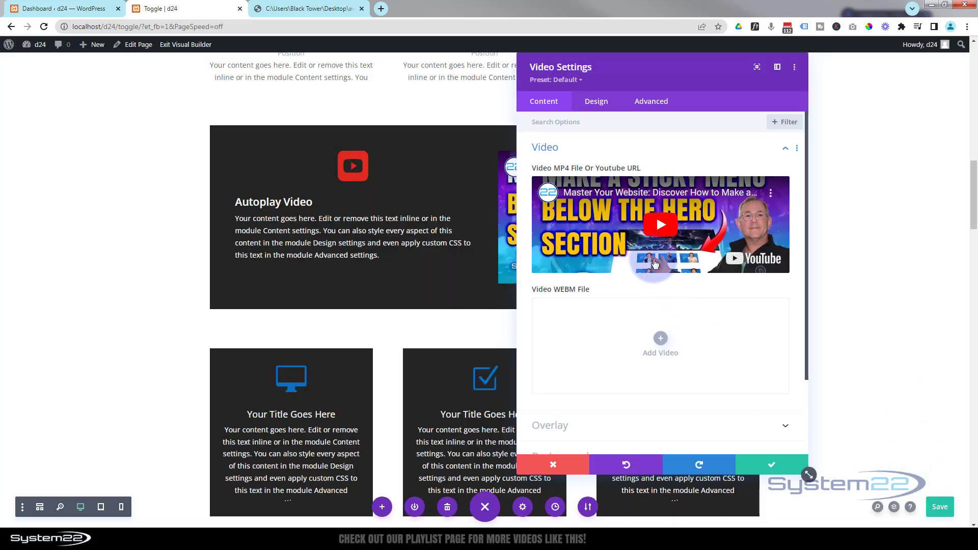
{"action": "left_click_drag", "start_coordinate": [588, 79], "coordinate": [112, 92]}
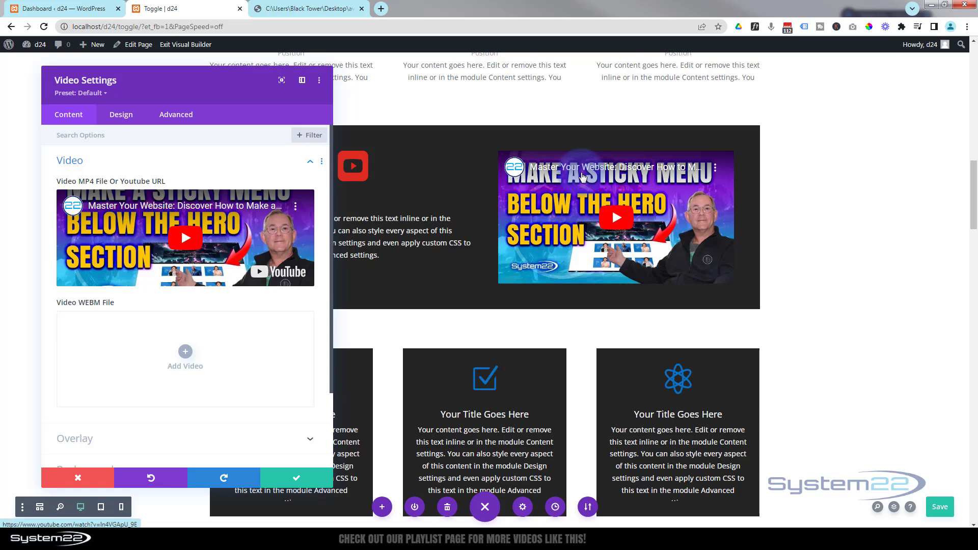
Step: Save the Video module and insert a Code module beneath the Autoplay Video text
{"action": "left_click", "coordinate": [307, 478]}
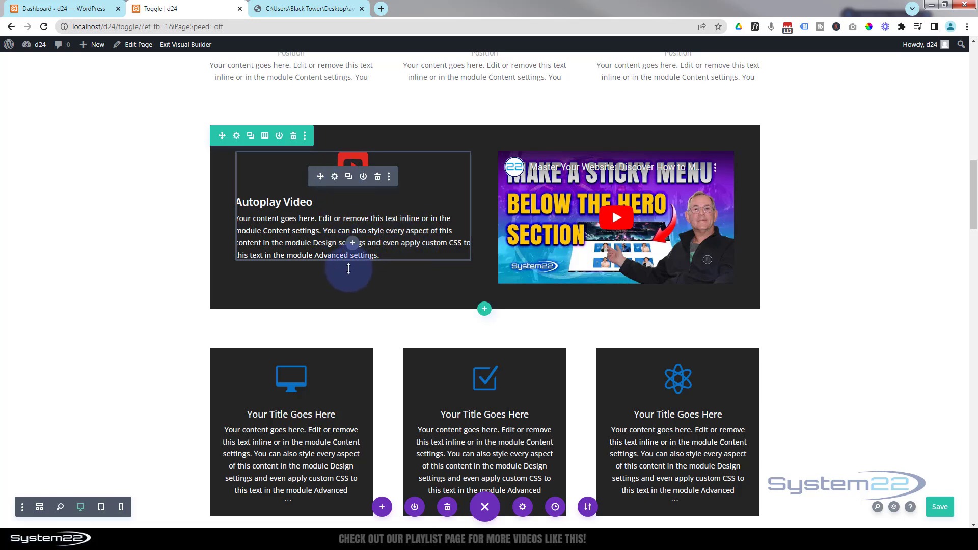
{"action": "left_click", "coordinate": [350, 247]}
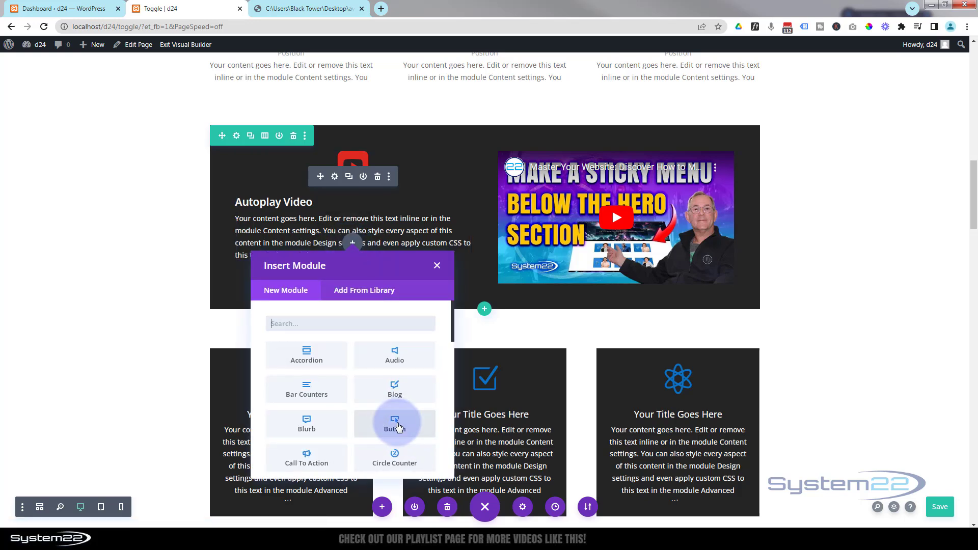
{"action": "scroll", "coordinate": [398, 404], "scroll_direction": "down", "scroll_amount": 2}
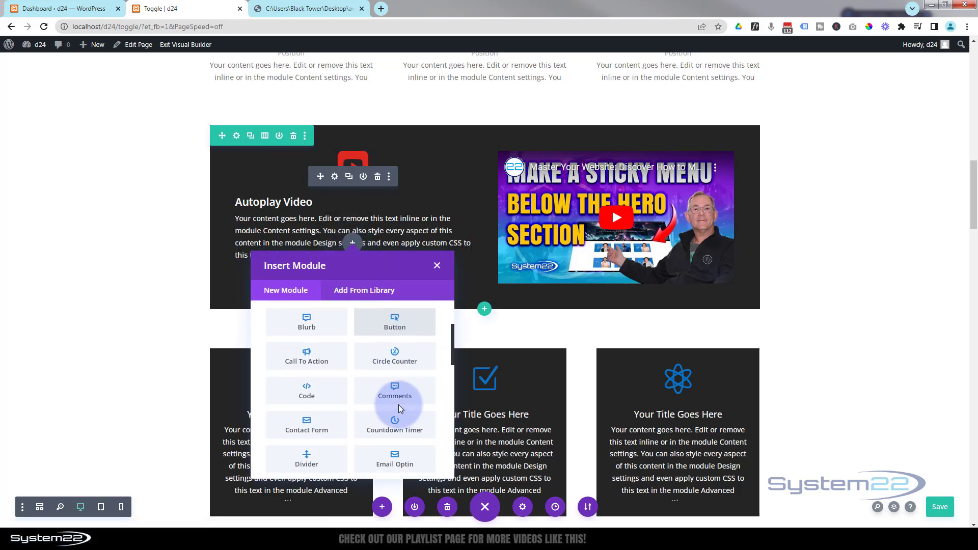
{"action": "left_click", "coordinate": [327, 395]}
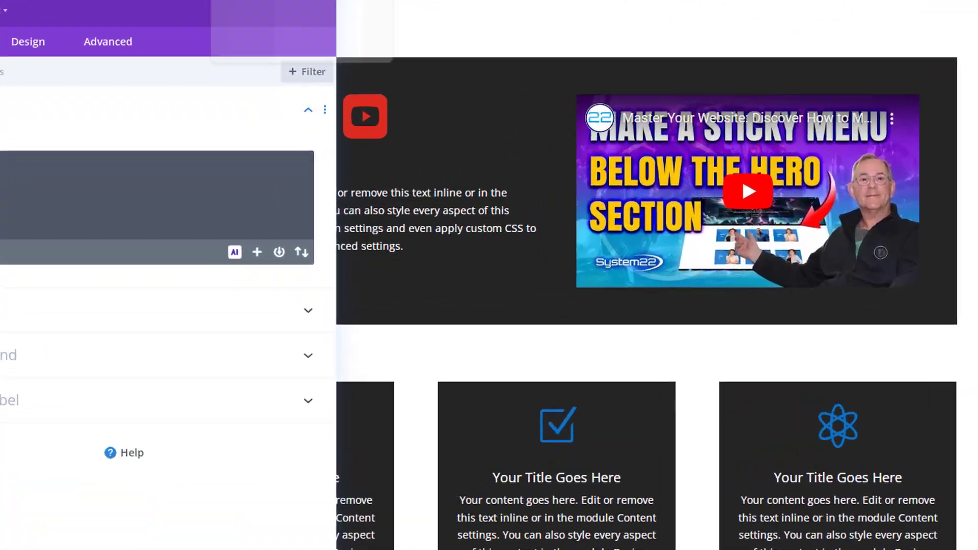
Step: Select the entire jQuery scroll-autoplay script in the autovid PDF tab
{"action": "left_click", "coordinate": [320, 3]}
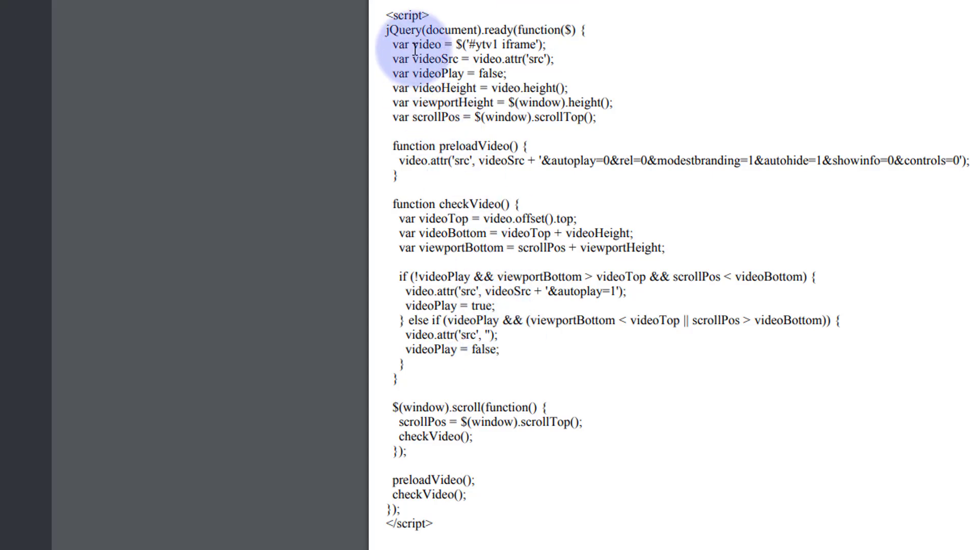
{"action": "left_click_drag", "start_coordinate": [385, 14], "coordinate": [445, 525]}
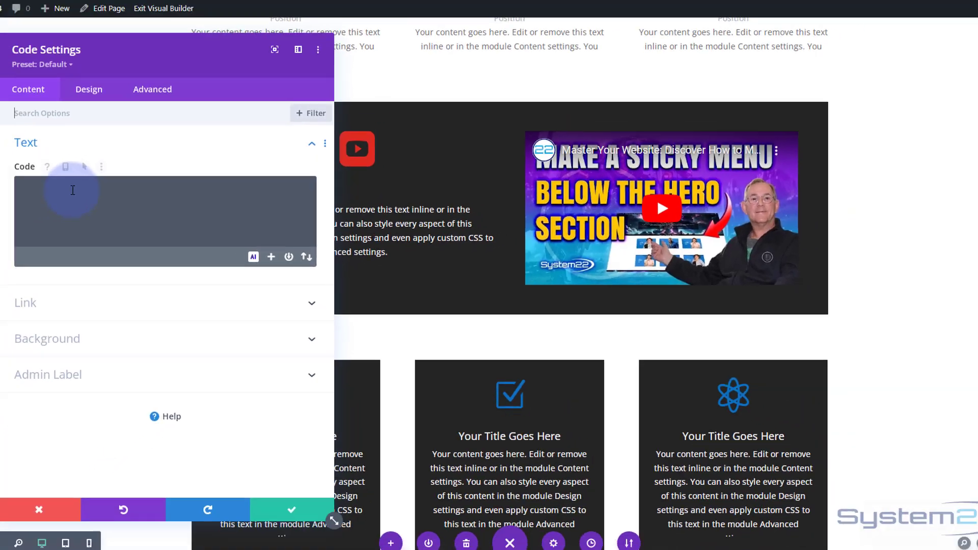
Step: Paste the copied autoplay script into the Code module's code box
{"action": "left_click", "coordinate": [107, 202]}
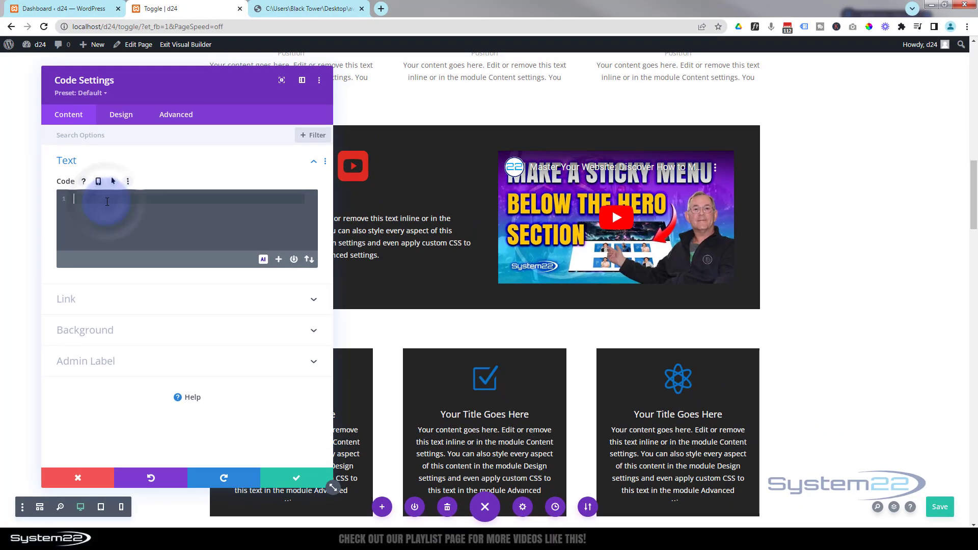
{"action": "key", "text": "ctrl+v"}
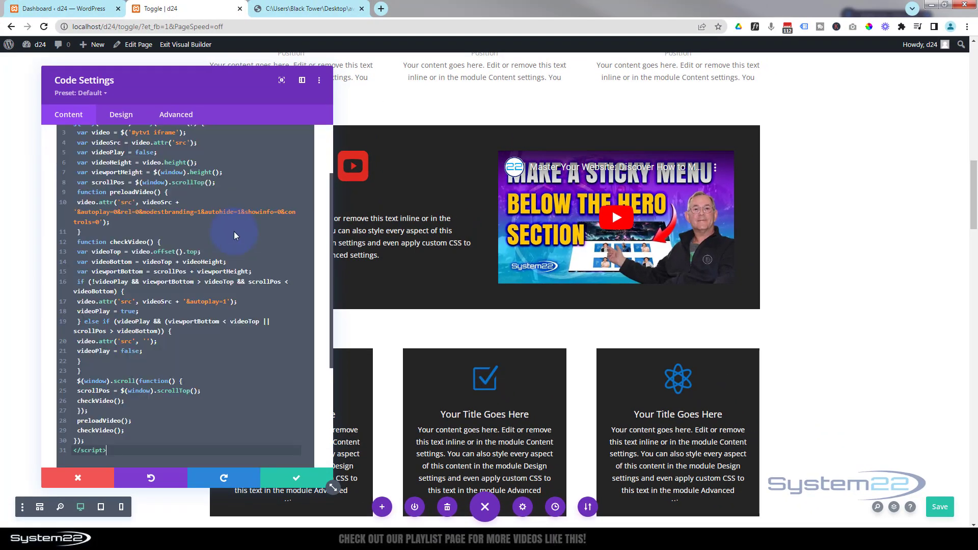
{"action": "scroll", "coordinate": [247, 415], "scroll_direction": "up", "scroll_amount": 4}
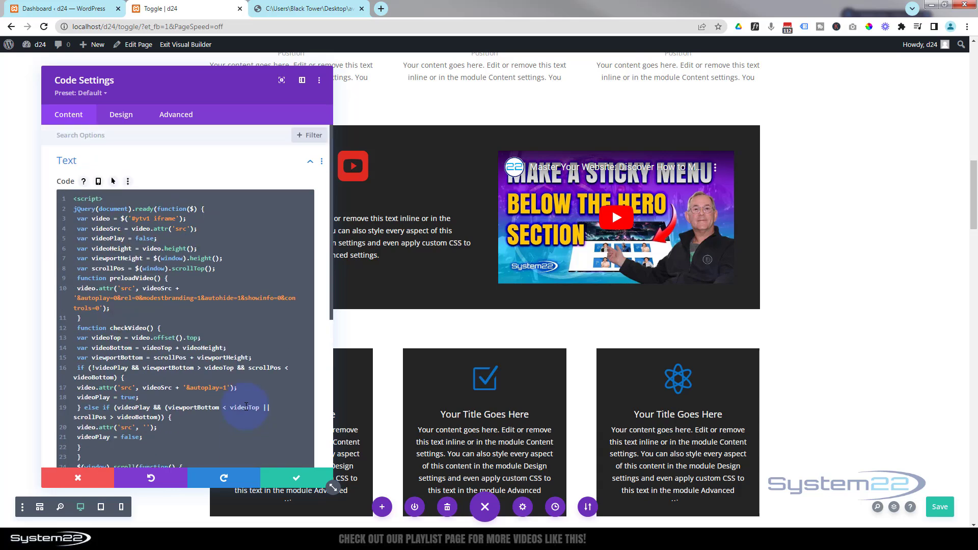
{"action": "left_click_drag", "start_coordinate": [231, 75], "coordinate": [598, 61]}
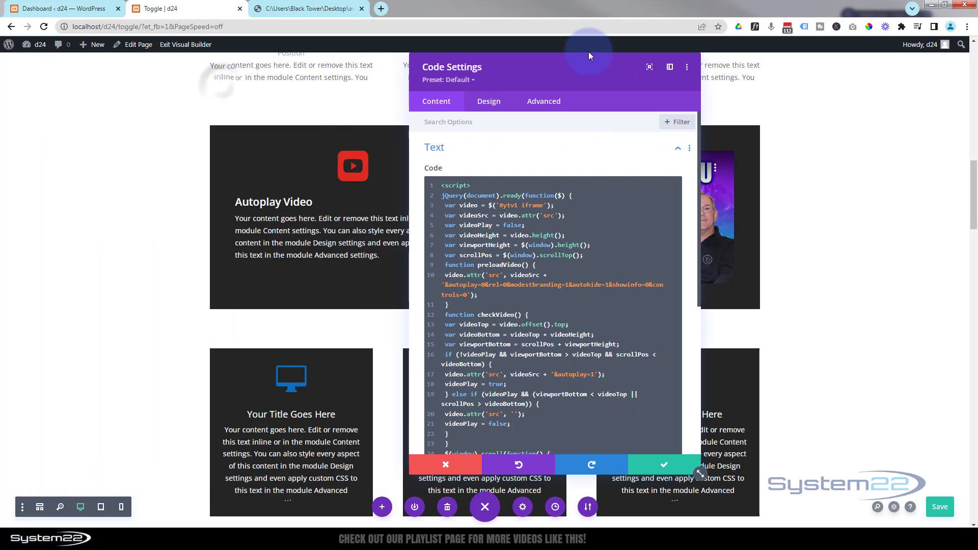
{"action": "scroll", "coordinate": [549, 301], "scroll_direction": "down", "scroll_amount": 2}
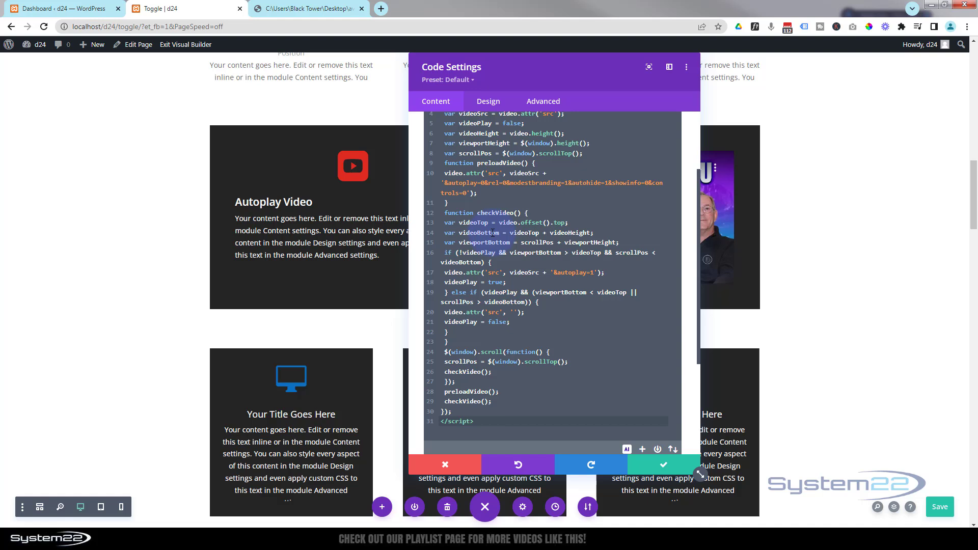
{"action": "scroll", "coordinate": [598, 361], "scroll_direction": "up", "scroll_amount": 3}
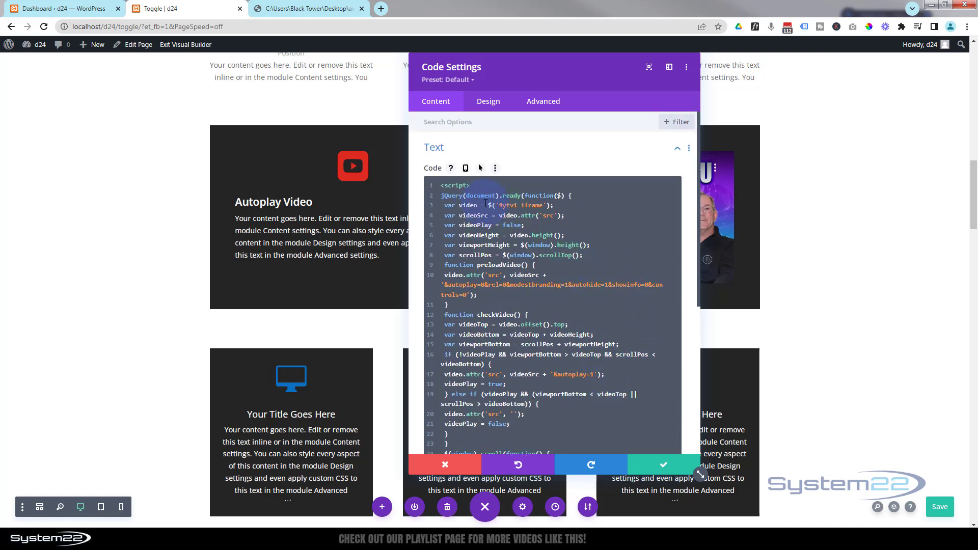
Step: Check the $('#ytv1 iframe') selector on line 3 and save the Code module
{"action": "left_click_drag", "start_coordinate": [499, 205], "coordinate": [517, 204]}
{"action": "left_click", "coordinate": [599, 207]}
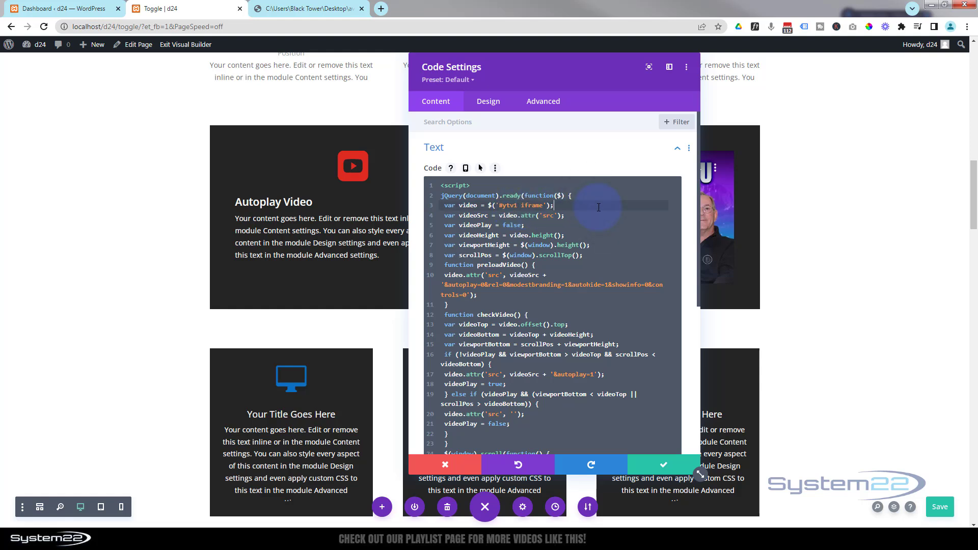
{"action": "key", "text": "ctrl+s"}
{"action": "double_click", "coordinate": [507, 205]}
{"action": "type", "text": "#"}
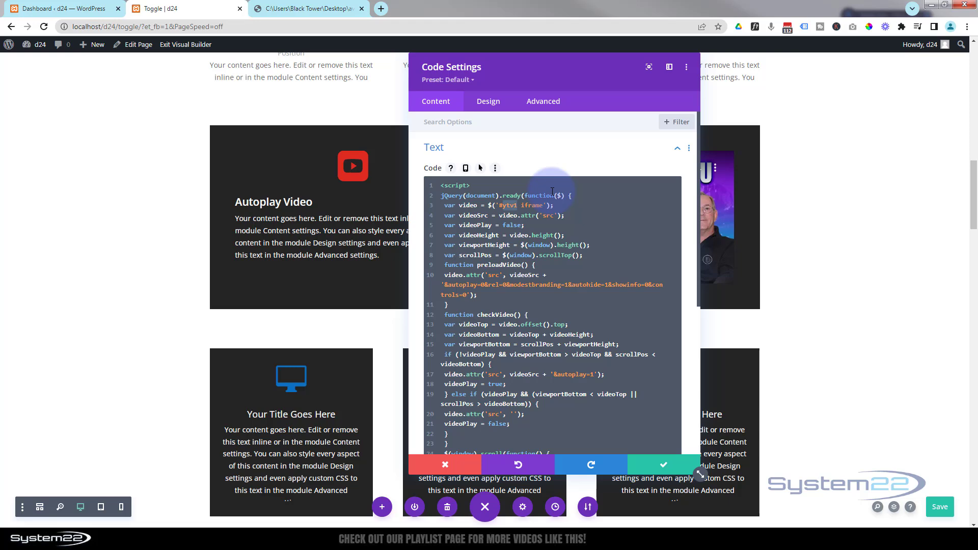
{"action": "left_click", "coordinate": [657, 467]}
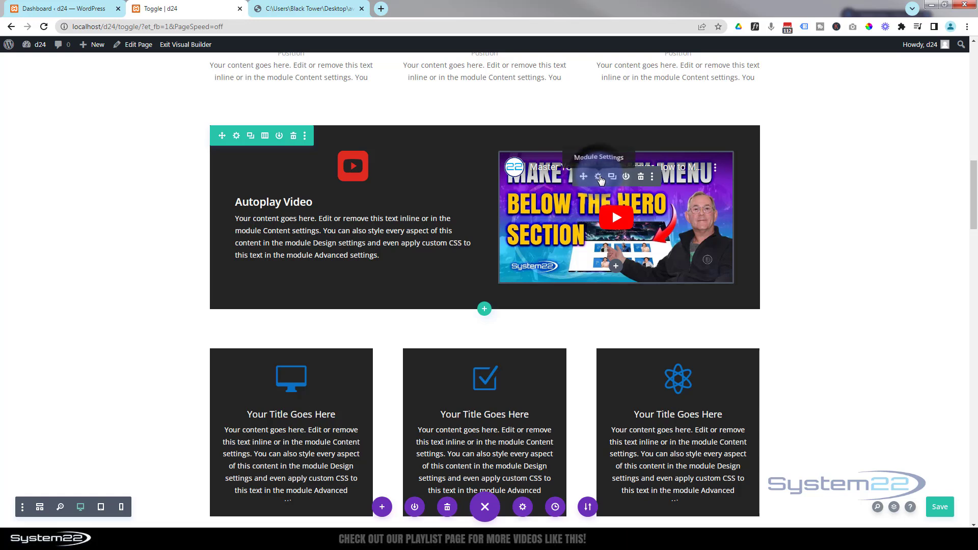
{"action": "left_click", "coordinate": [599, 177]}
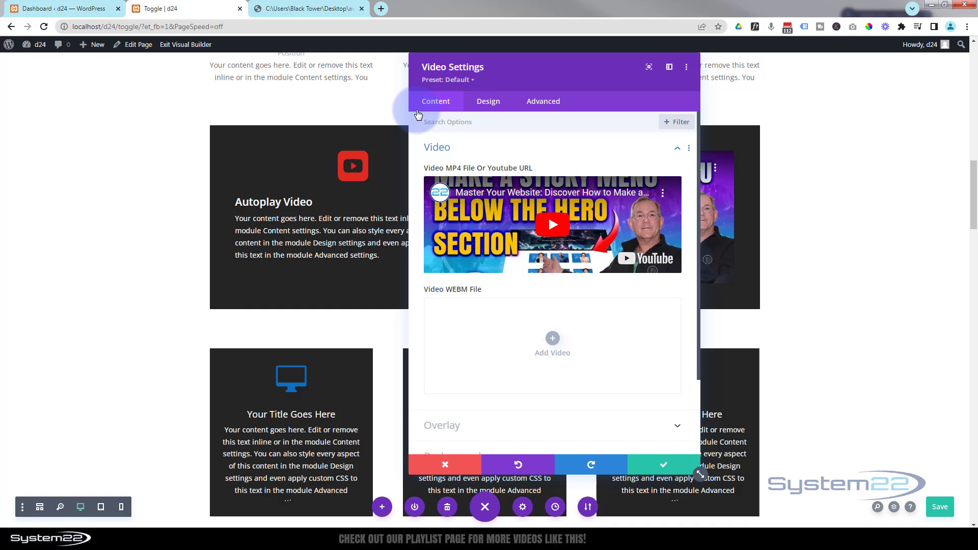
Step: Enter ytv1 as the Video module's CSS ID under Advanced > CSS ID & Classes
{"action": "left_click", "coordinate": [555, 102]}
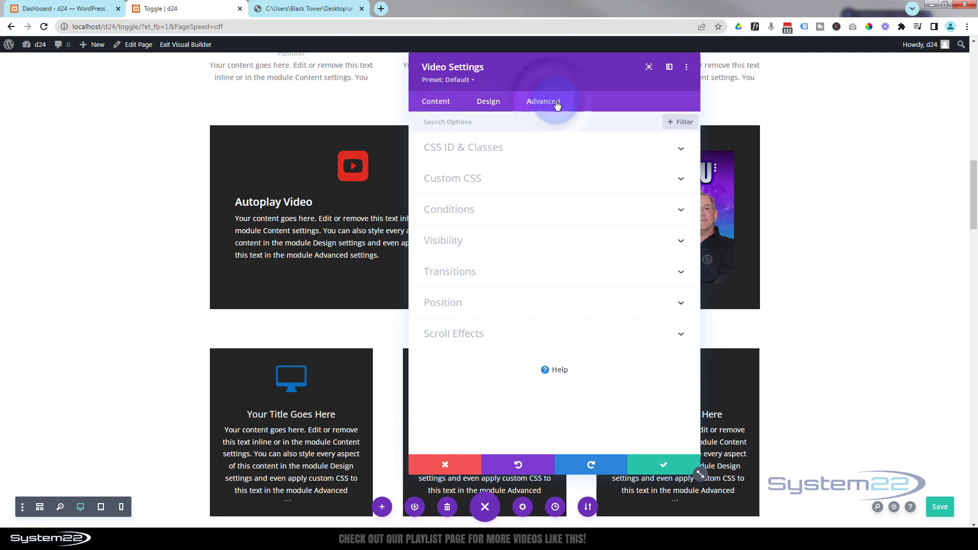
{"action": "left_click", "coordinate": [550, 148]}
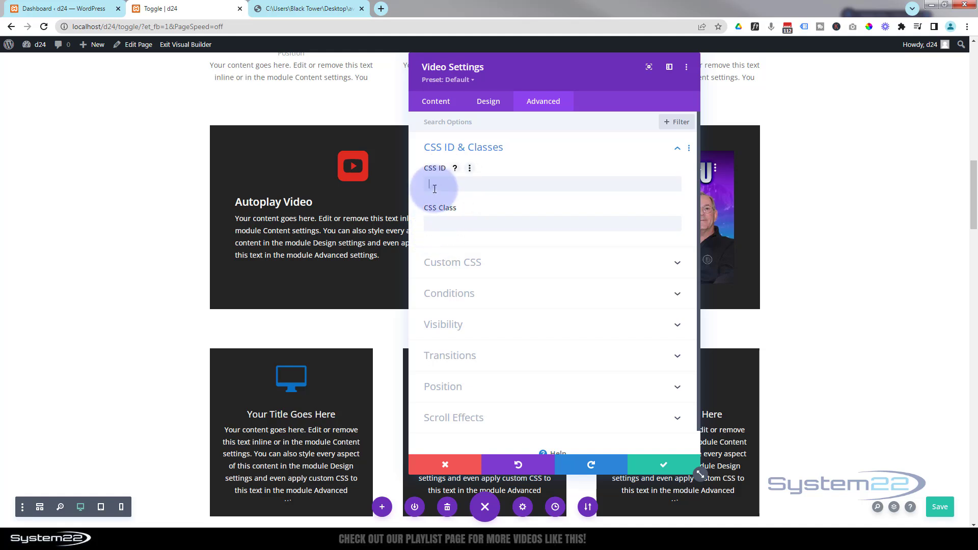
{"action": "left_click", "coordinate": [434, 189]}
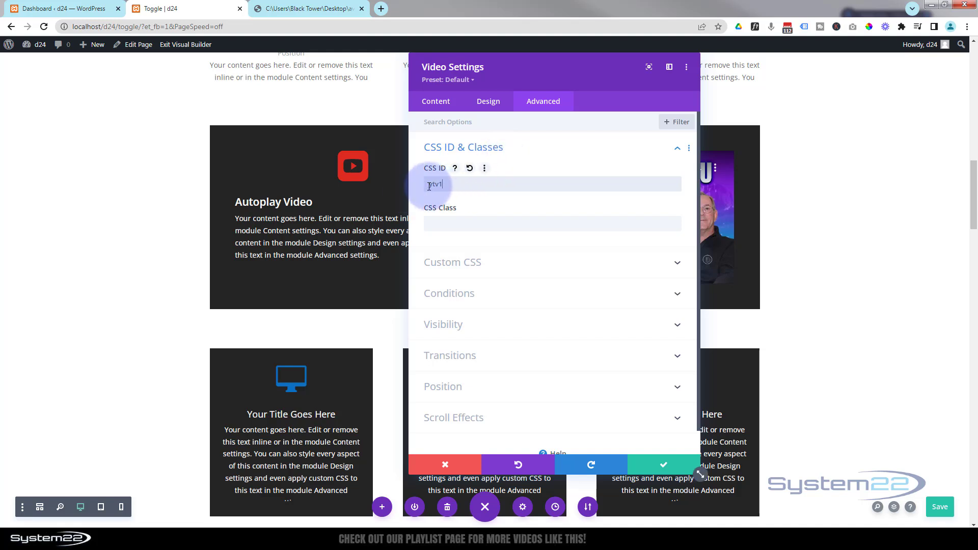
{"action": "left_click", "coordinate": [306, 8]}
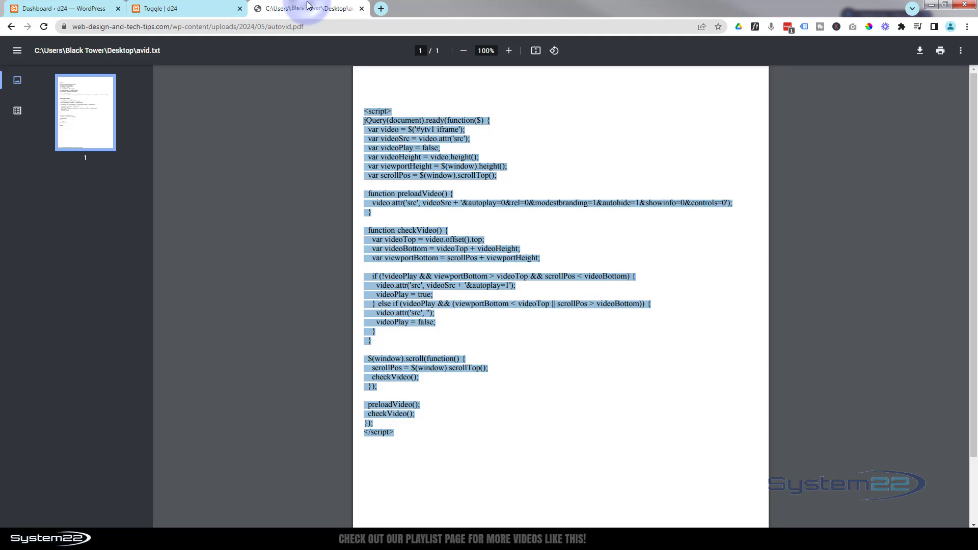
{"action": "left_click", "coordinate": [540, 161]}
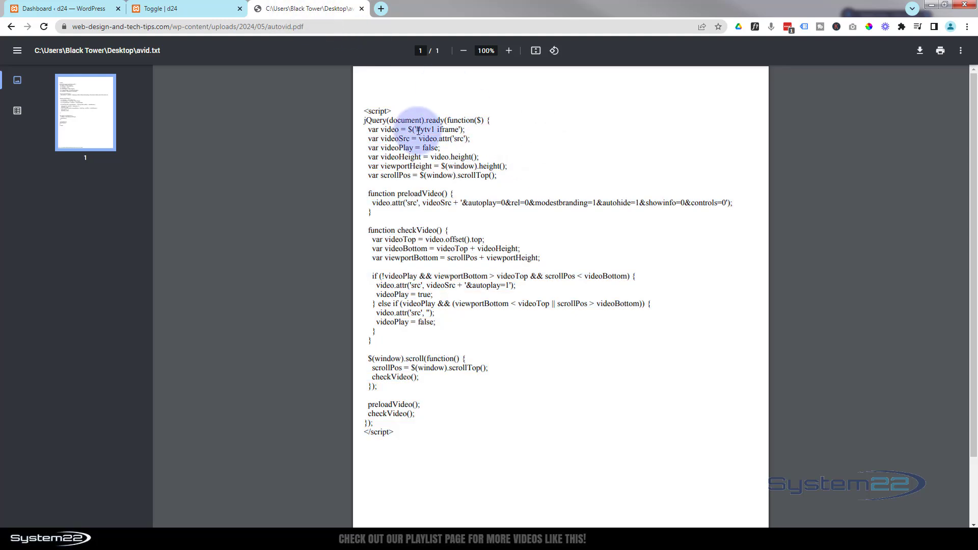
{"action": "left_click", "coordinate": [168, 10]}
{"action": "mouse_move", "coordinate": [419, 181]}
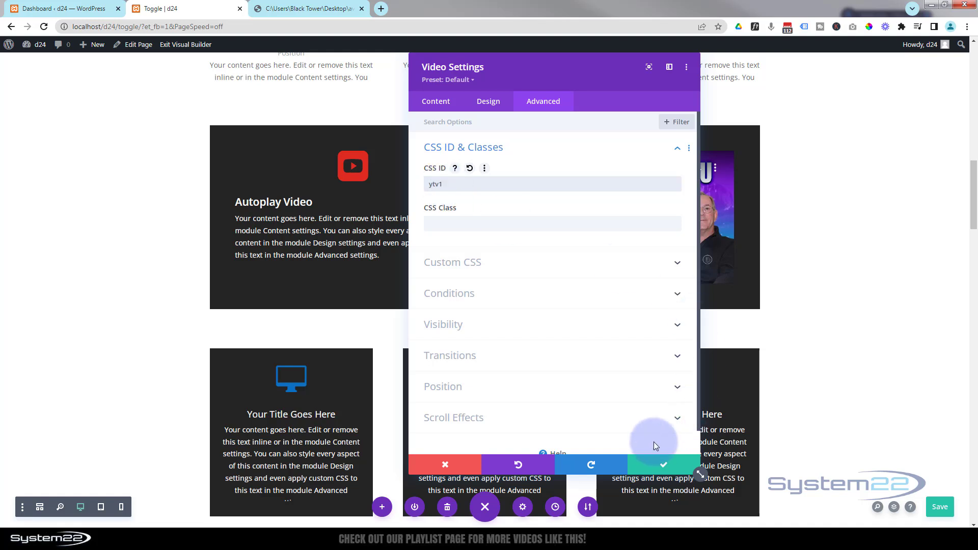
Step: Save the video settings and exit the Visual Builder to the live Toggle page
{"action": "left_click", "coordinate": [657, 463]}
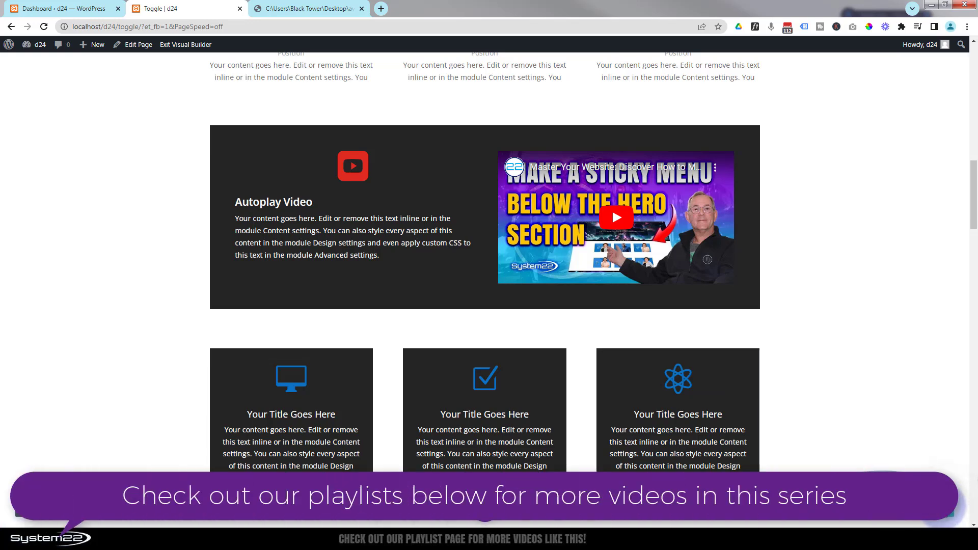
{"action": "left_click", "coordinate": [183, 48]}
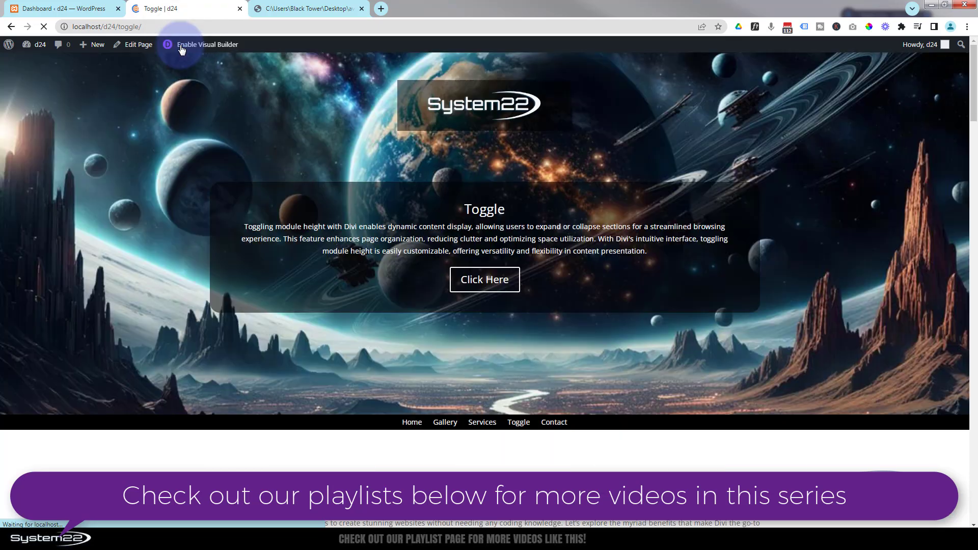
{"action": "scroll", "coordinate": [176, 274], "scroll_direction": "down", "scroll_amount": 8}
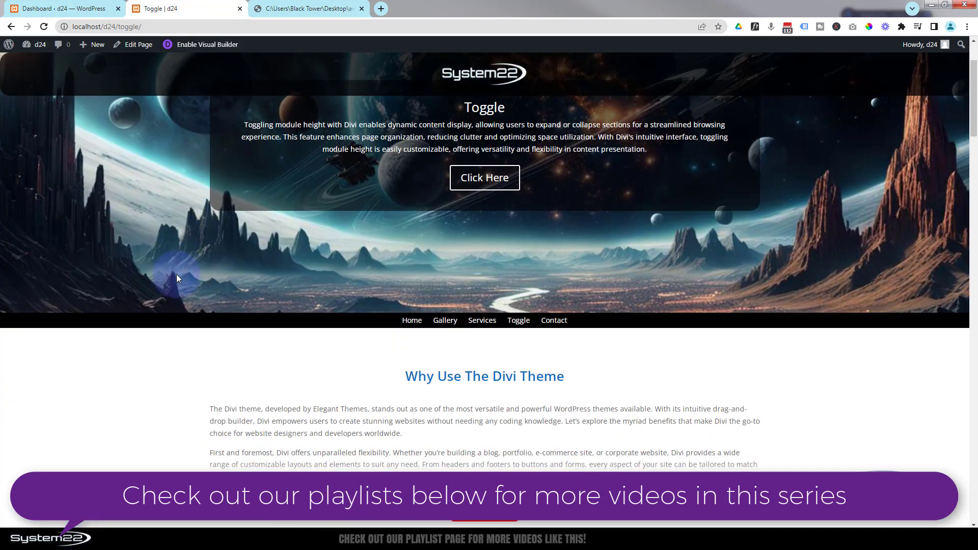
{"action": "scroll", "coordinate": [176, 274], "scroll_direction": "down", "scroll_amount": 5}
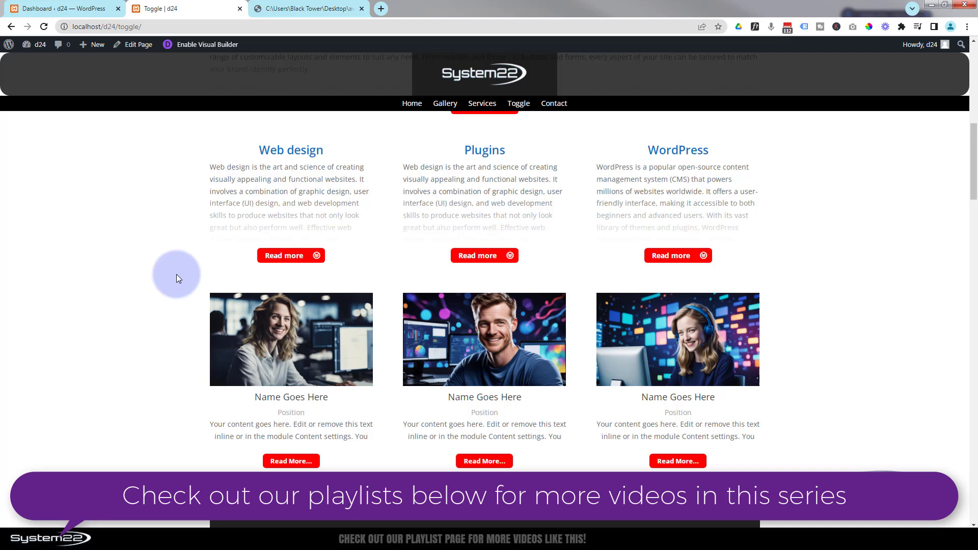
{"action": "scroll", "coordinate": [176, 274], "scroll_direction": "down", "scroll_amount": 1}
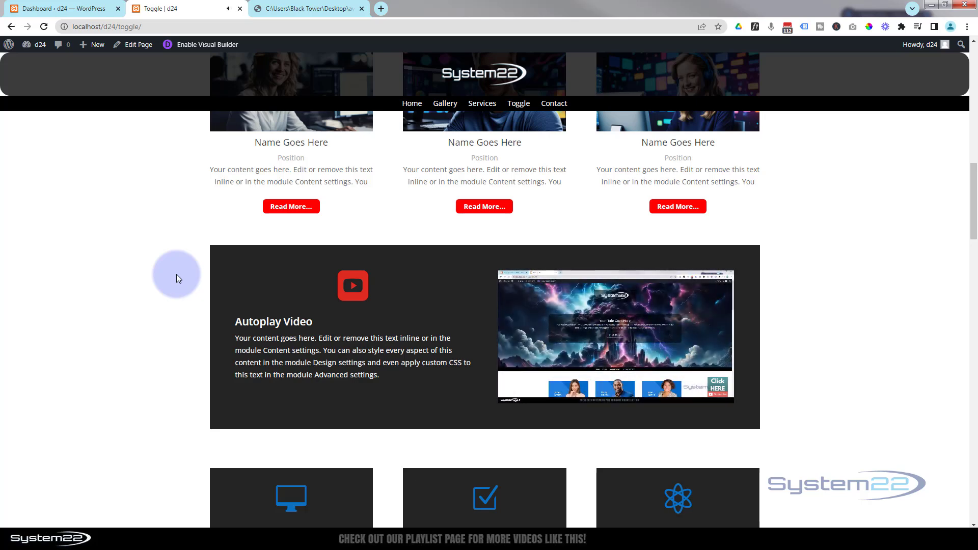
Step: Scroll to the Autoplay Video row and pause the autoplaying video at 0:03
{"action": "scroll", "coordinate": [176, 275], "scroll_direction": "up", "scroll_amount": 8}
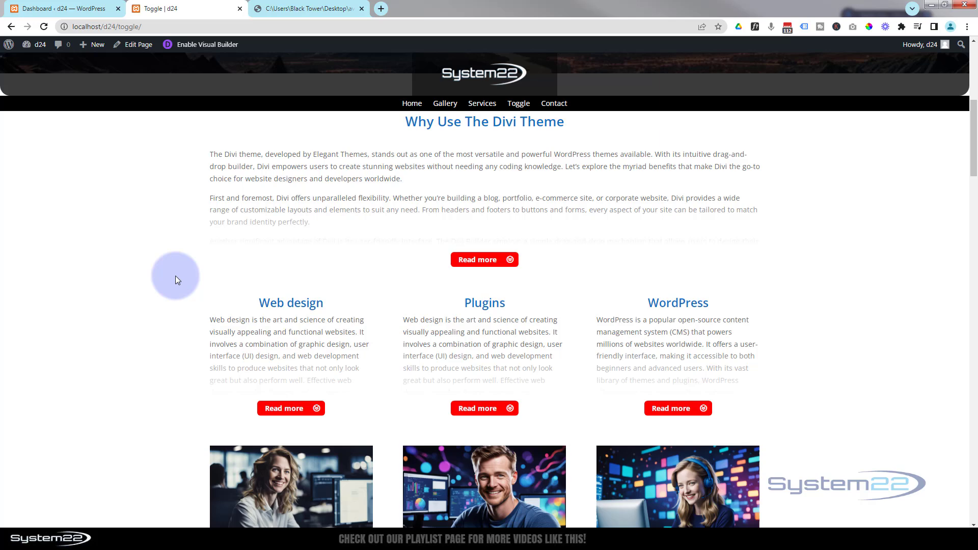
{"action": "scroll", "coordinate": [176, 276], "scroll_direction": "down", "scroll_amount": 5}
{"action": "scroll", "coordinate": [175, 276], "scroll_direction": "down", "scroll_amount": 3}
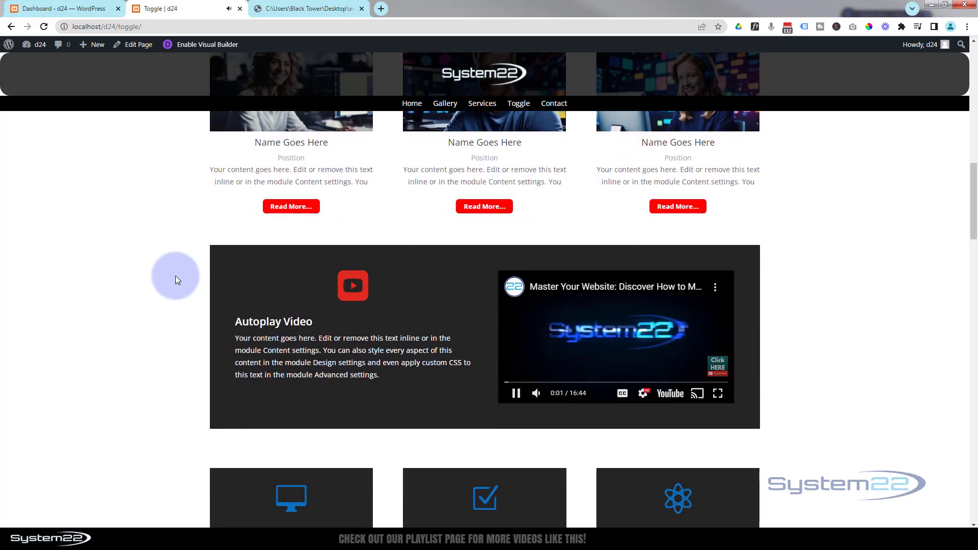
{"action": "scroll", "coordinate": [175, 276], "scroll_direction": "down", "scroll_amount": 3}
{"action": "scroll", "coordinate": [176, 276], "scroll_direction": "down", "scroll_amount": 7}
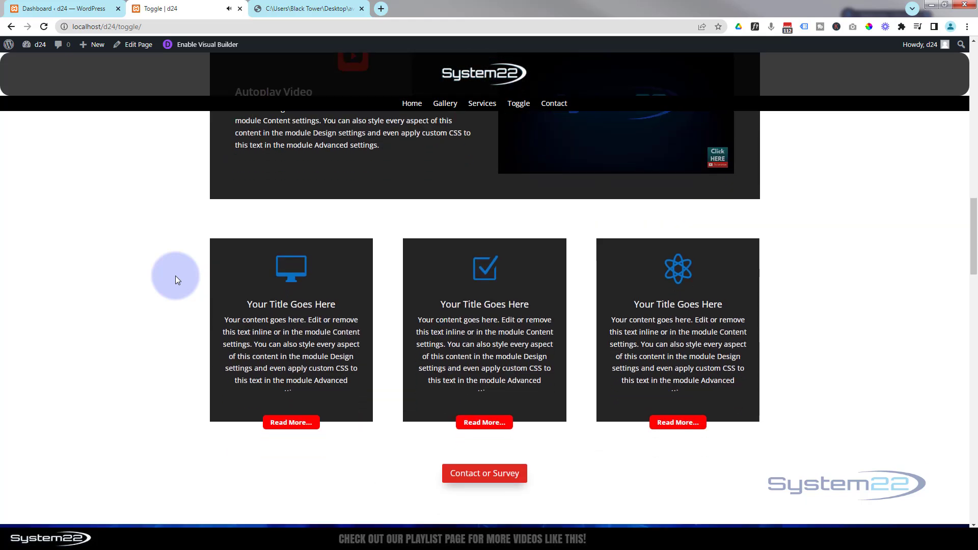
{"action": "scroll", "coordinate": [175, 279], "scroll_direction": "down", "scroll_amount": 1}
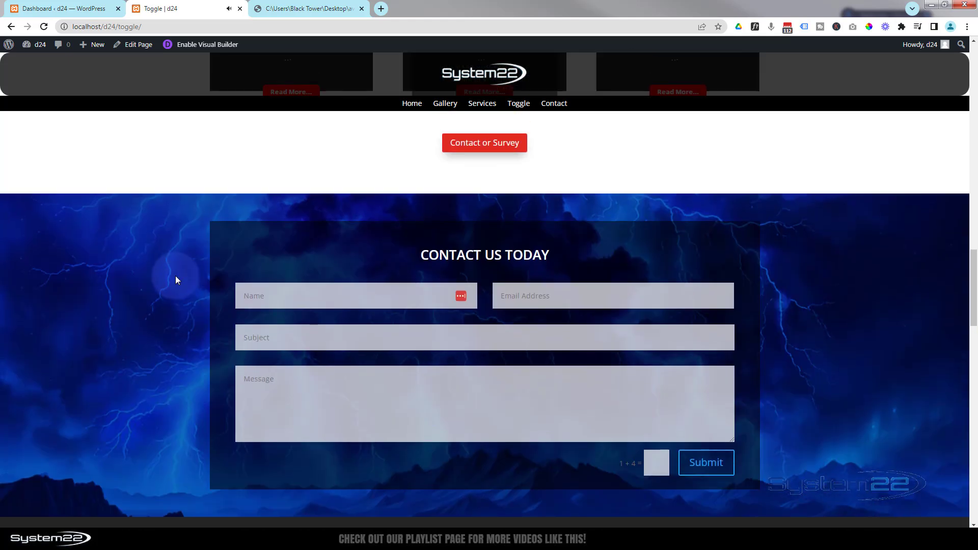
{"action": "scroll", "coordinate": [175, 276], "scroll_direction": "up", "scroll_amount": 8}
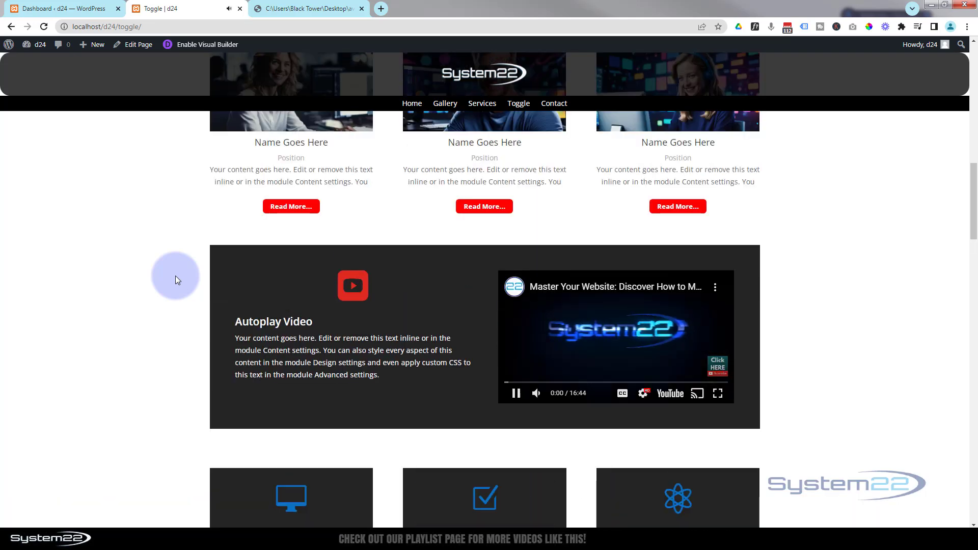
{"action": "left_click", "coordinate": [516, 394]}
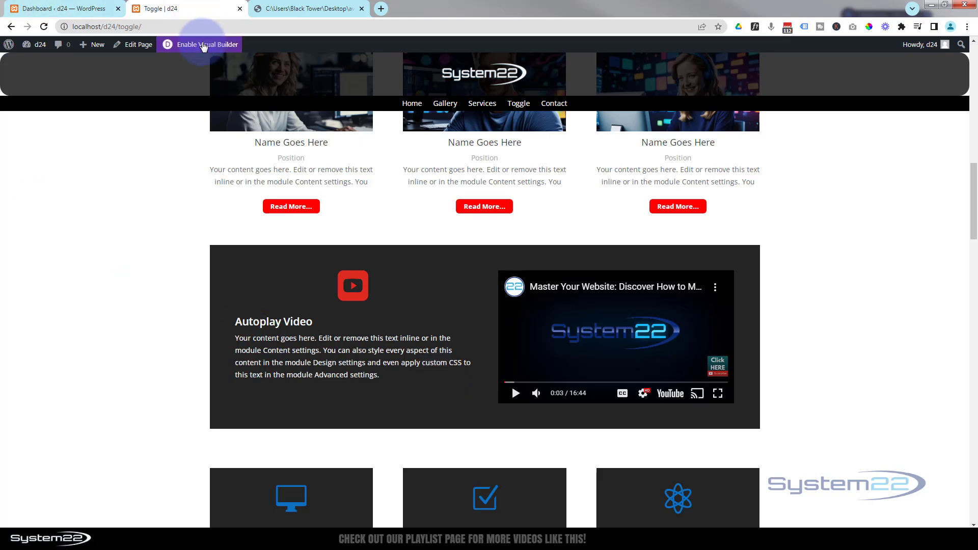
Step: Reopen the Toggle page in the builder and save the Autoplay Video row to the library as 'Auto Video'
{"action": "left_click", "coordinate": [204, 45]}
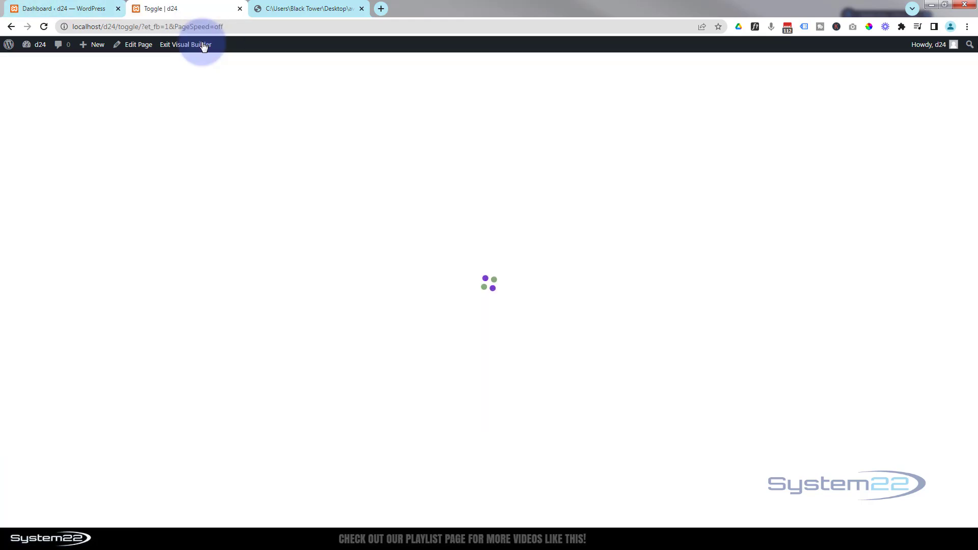
{"action": "scroll", "coordinate": [204, 363], "scroll_direction": "down", "scroll_amount": 5}
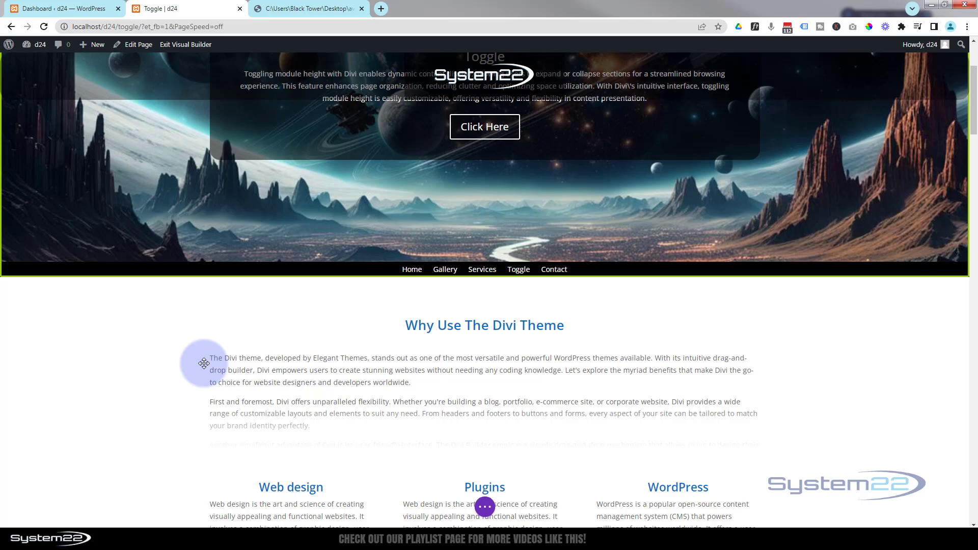
{"action": "scroll", "coordinate": [203, 363], "scroll_direction": "down", "scroll_amount": 10}
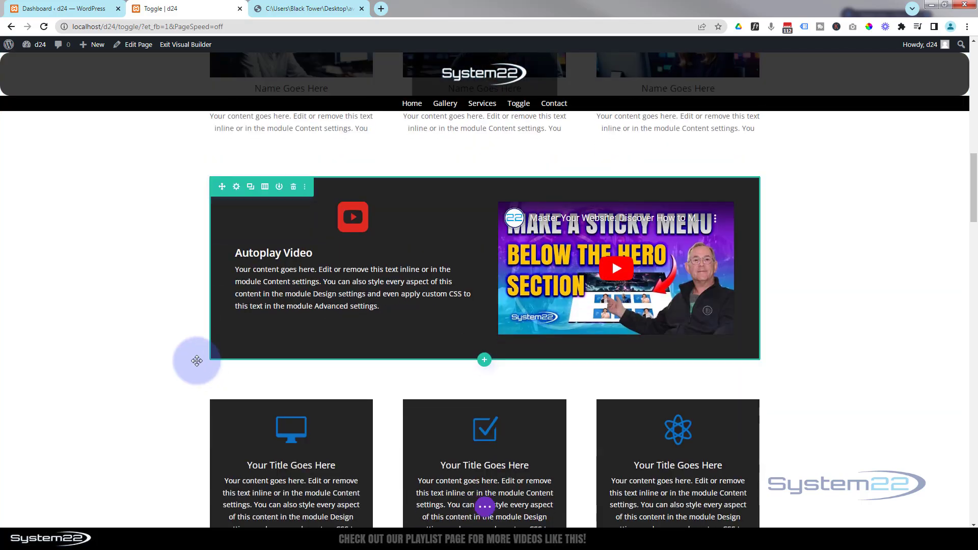
{"action": "mouse_move", "coordinate": [332, 335]}
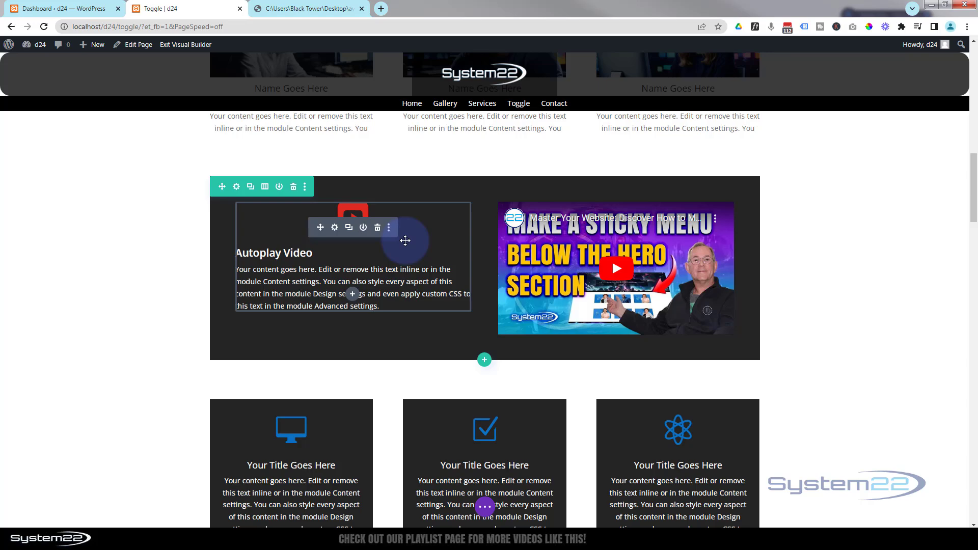
{"action": "left_click", "coordinate": [279, 187]}
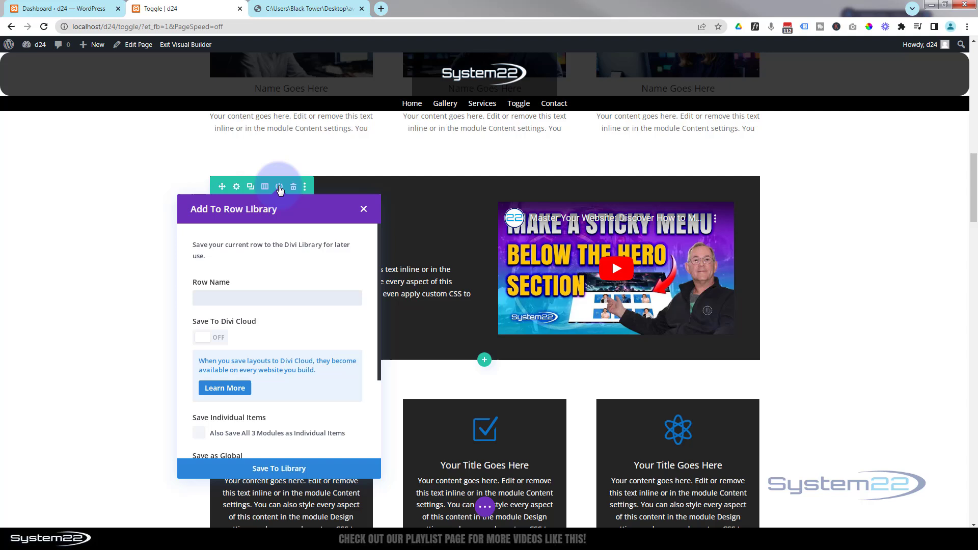
{"action": "type", "text": "Auto Video"}
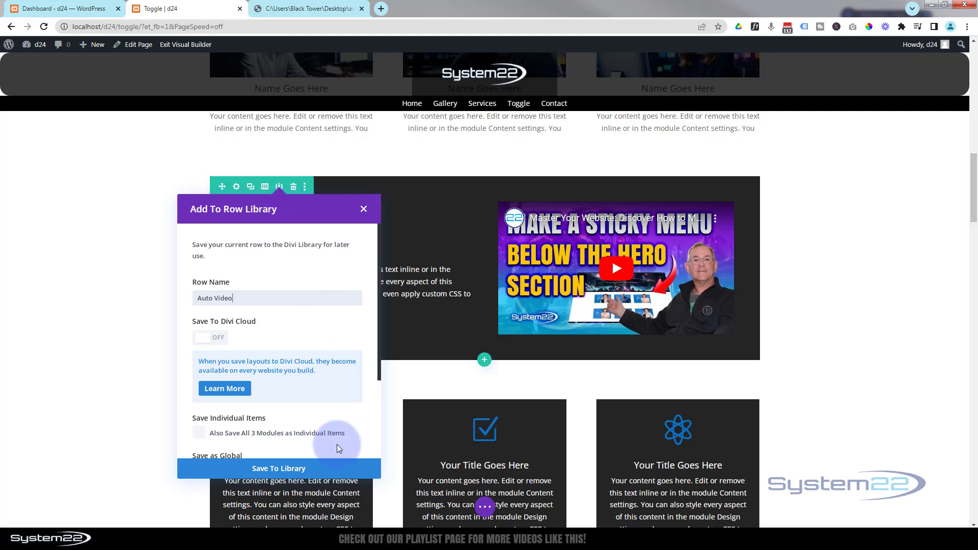
{"action": "left_click", "coordinate": [321, 468]}
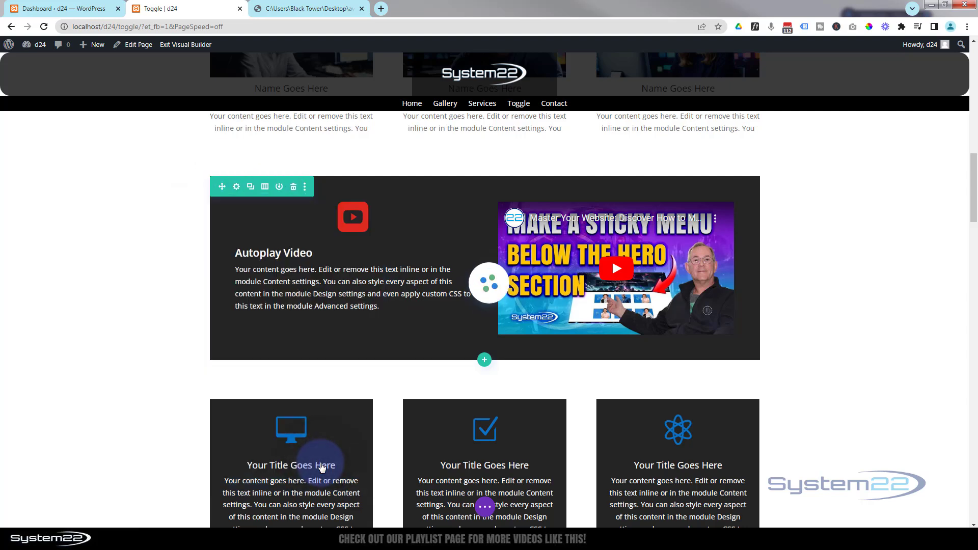
Step: Leave the Toggle page and open the Images page in the Visual Builder
{"action": "left_click", "coordinate": [191, 46]}
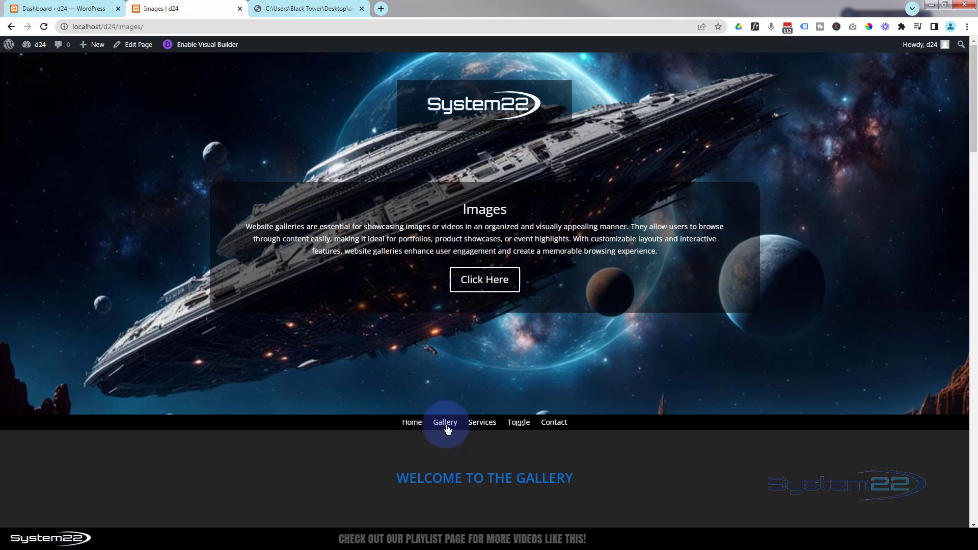
{"action": "left_click", "coordinate": [206, 45]}
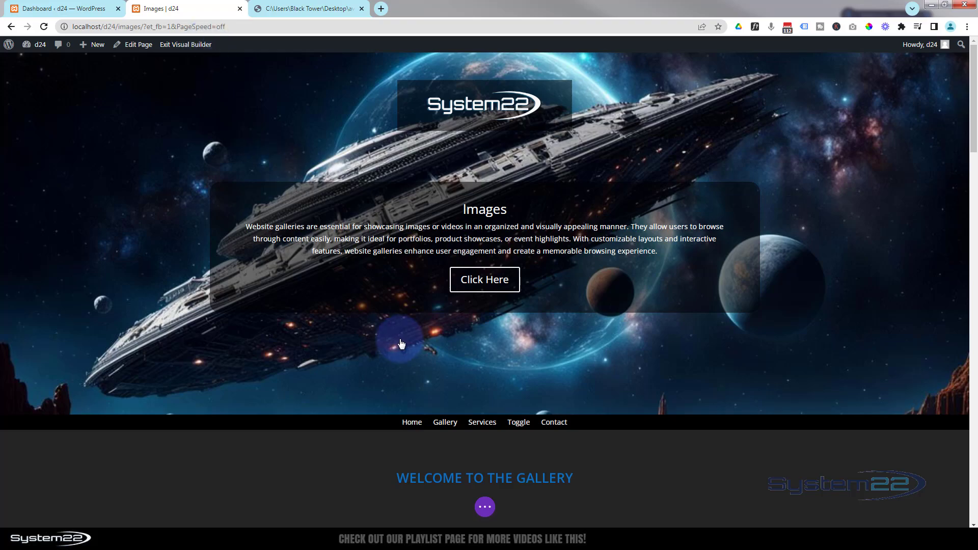
{"action": "scroll", "coordinate": [401, 344], "scroll_direction": "down", "scroll_amount": 10}
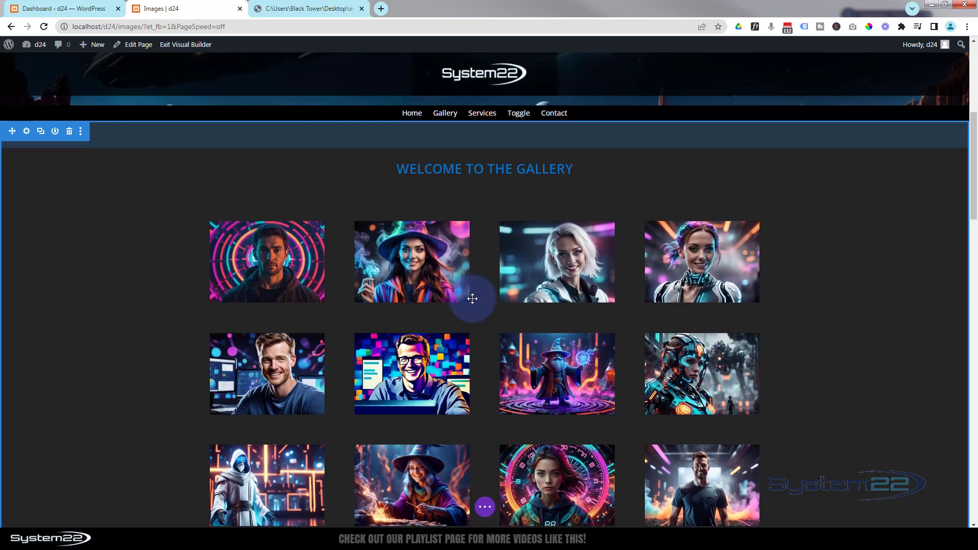
{"action": "scroll", "coordinate": [472, 299], "scroll_direction": "down", "scroll_amount": 4}
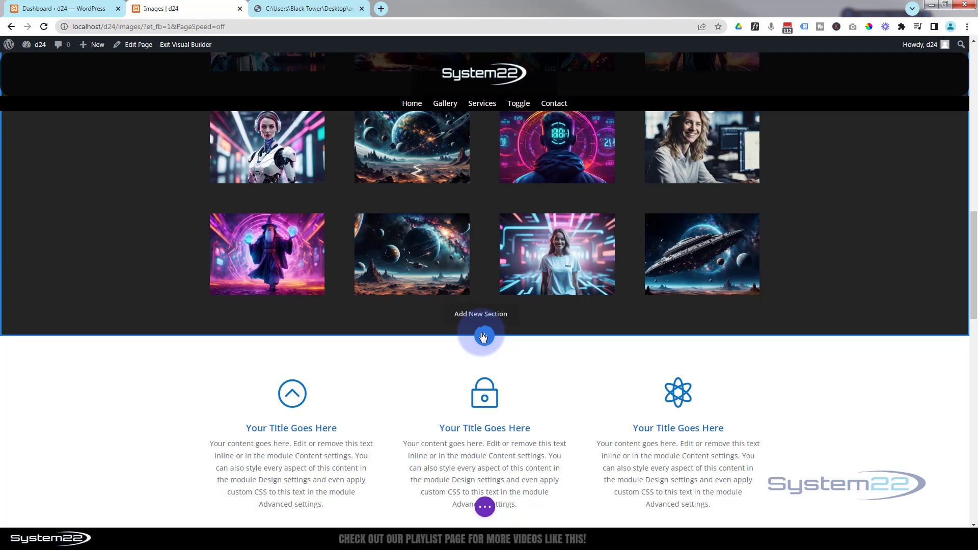
Step: Add a regular section below the gallery containing the library row 'Auto Video'
{"action": "left_click", "coordinate": [483, 334]}
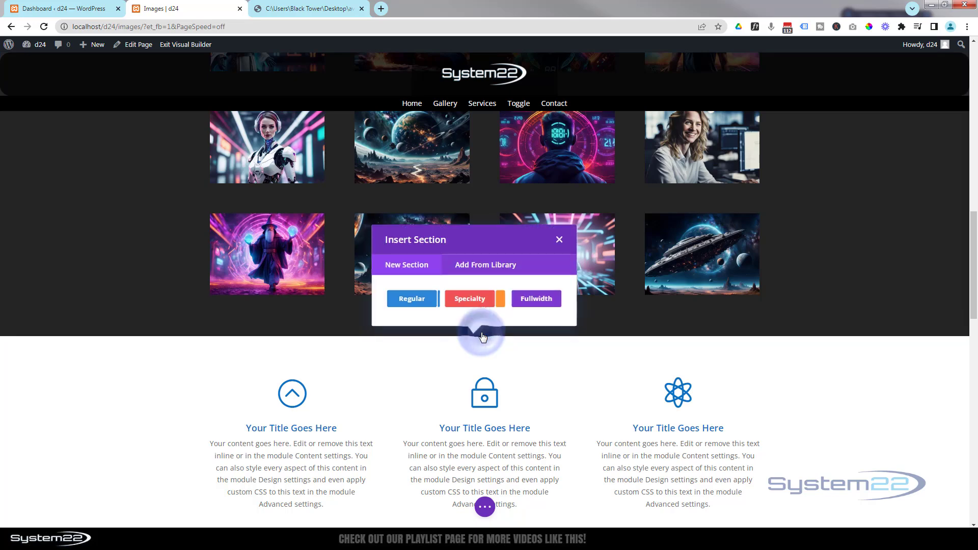
{"action": "left_click", "coordinate": [408, 300]}
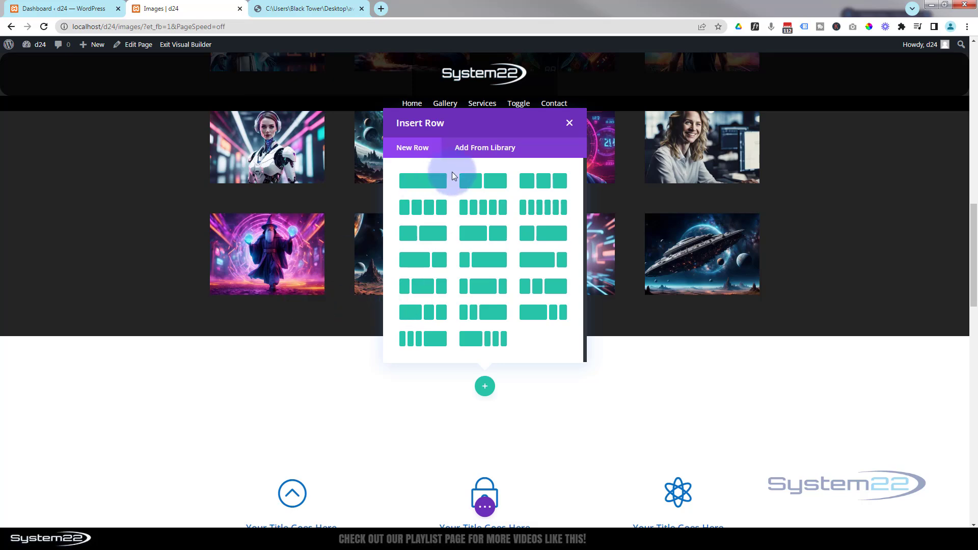
{"action": "left_click", "coordinate": [488, 149]}
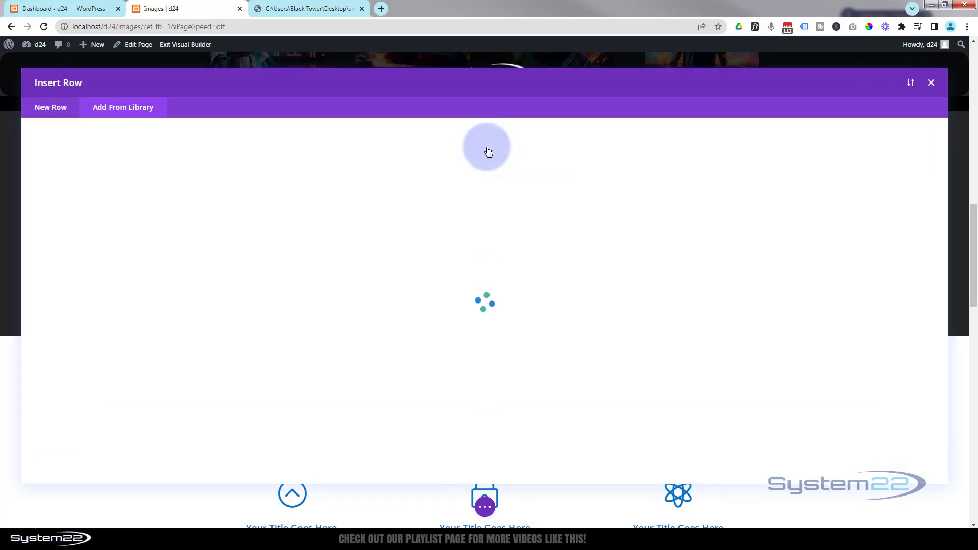
{"action": "left_click", "coordinate": [641, 237]}
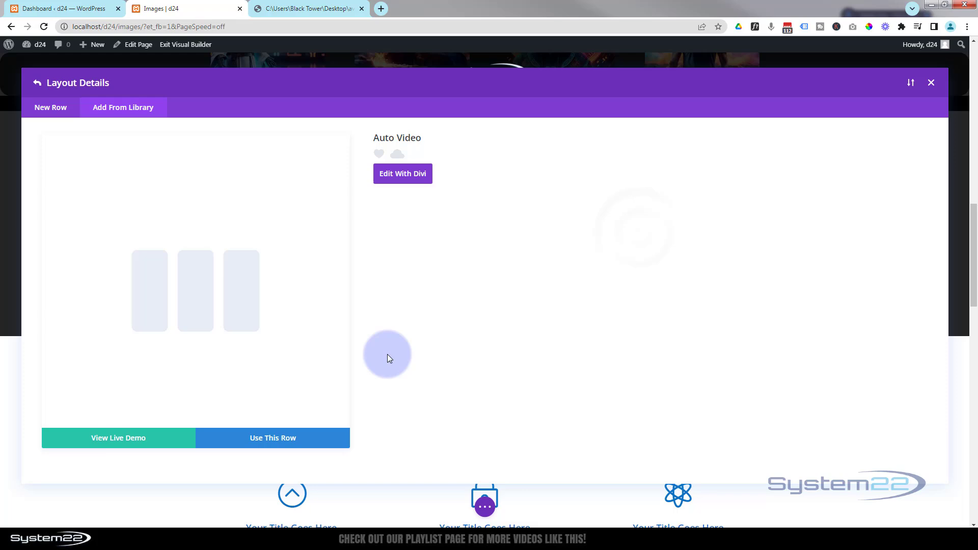
{"action": "left_click", "coordinate": [270, 439]}
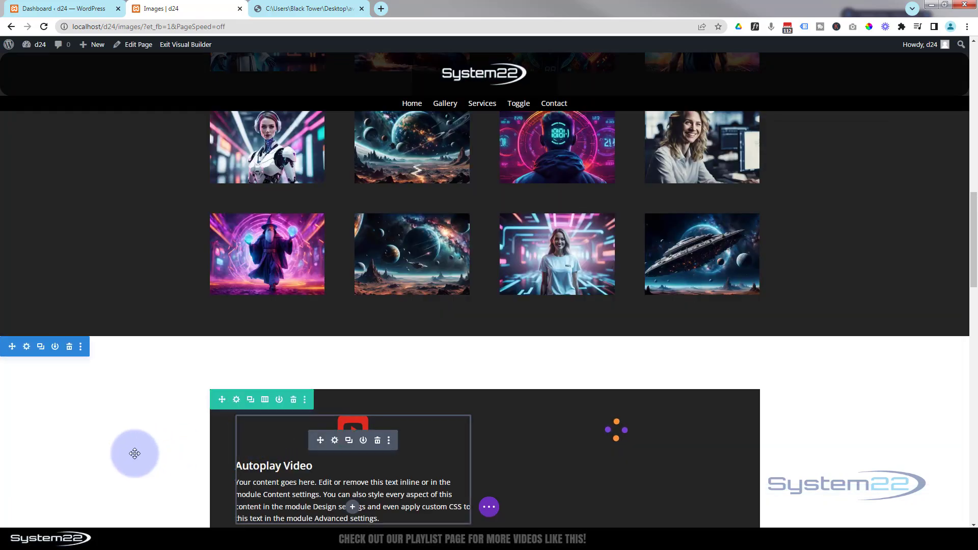
Step: Replace the Video module's YouTube video with the pasted filmstrip gallery tutorial URL
{"action": "scroll", "coordinate": [134, 453], "scroll_direction": "down", "scroll_amount": 3}
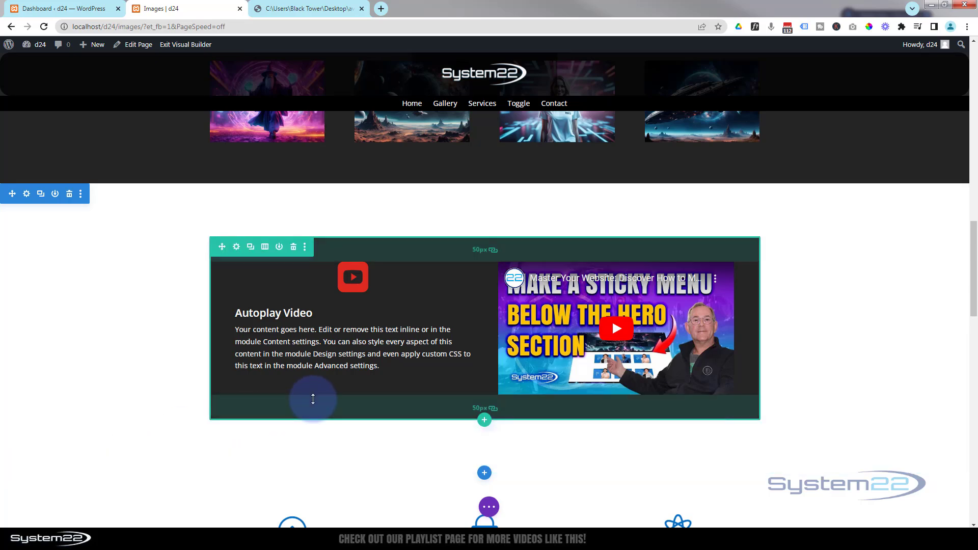
{"action": "mouse_move", "coordinate": [600, 291]}
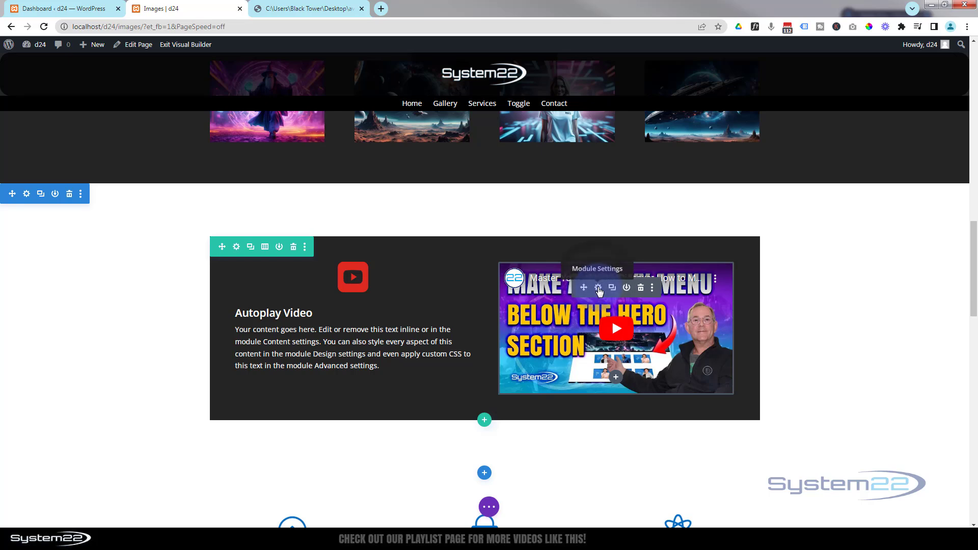
{"action": "left_click", "coordinate": [599, 289]}
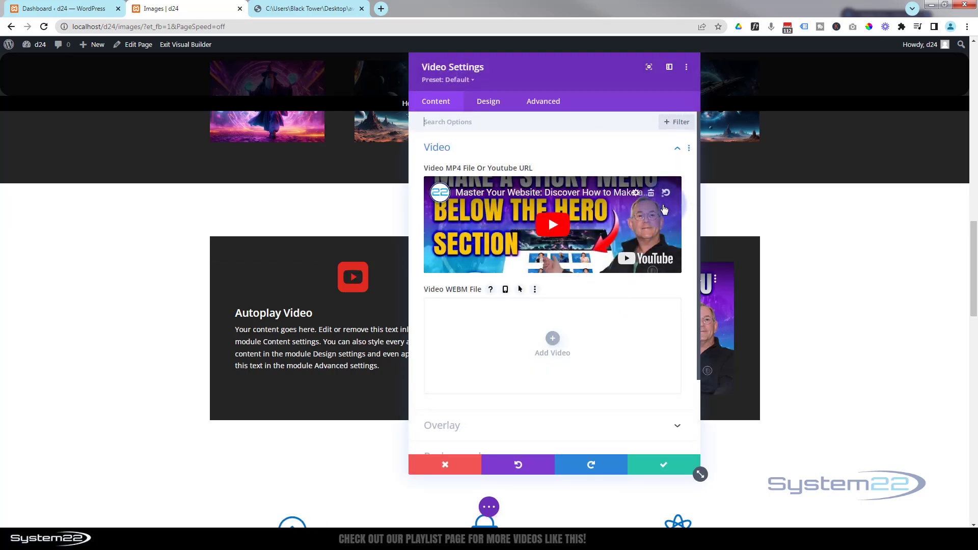
{"action": "left_click", "coordinate": [651, 195]}
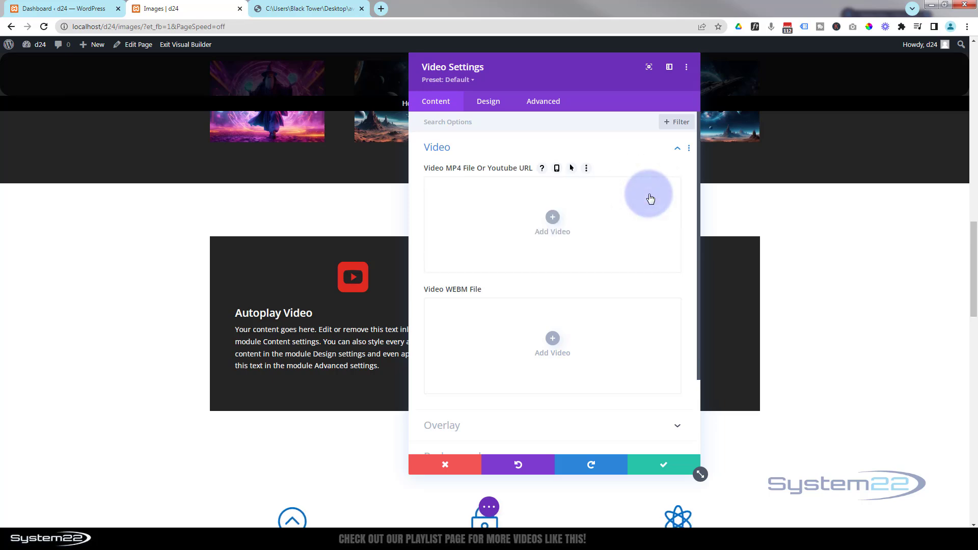
{"action": "left_click", "coordinate": [554, 219]}
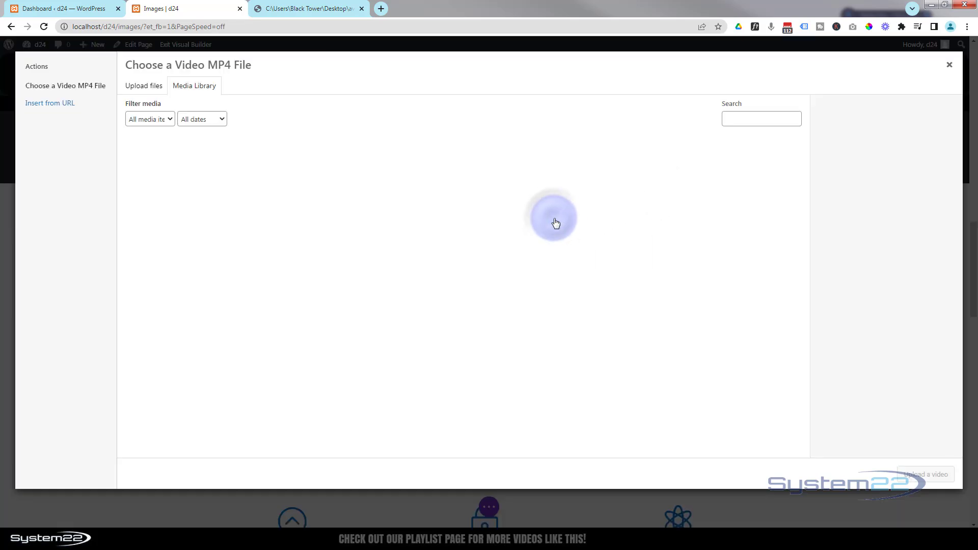
{"action": "left_click", "coordinate": [48, 104]}
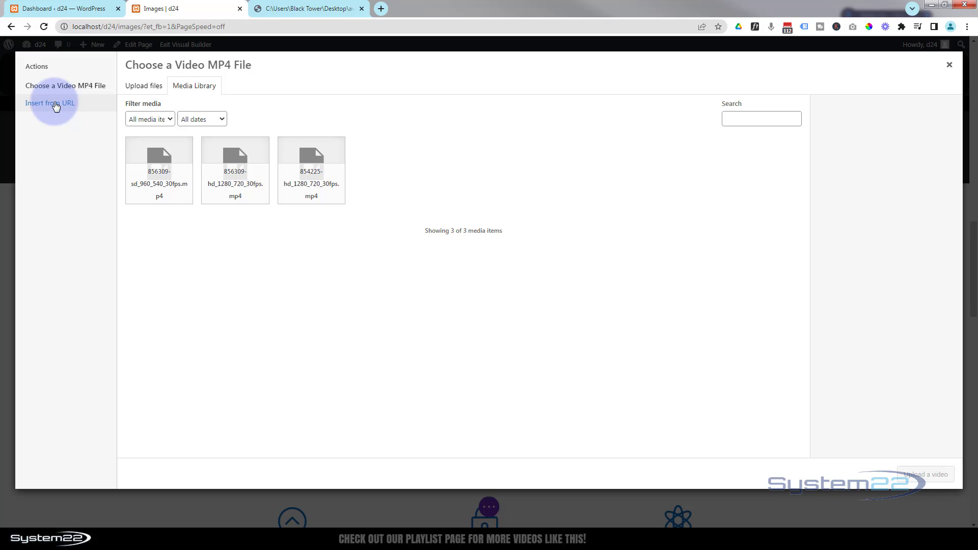
{"action": "left_click", "coordinate": [154, 90]}
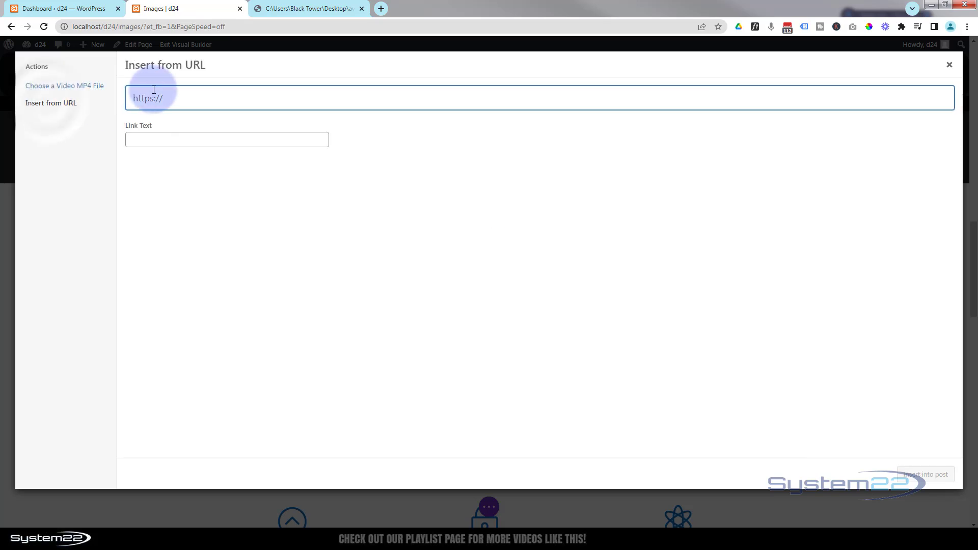
{"action": "type", "text": "https://youtu.be/6Ij84AJ2mB8"}
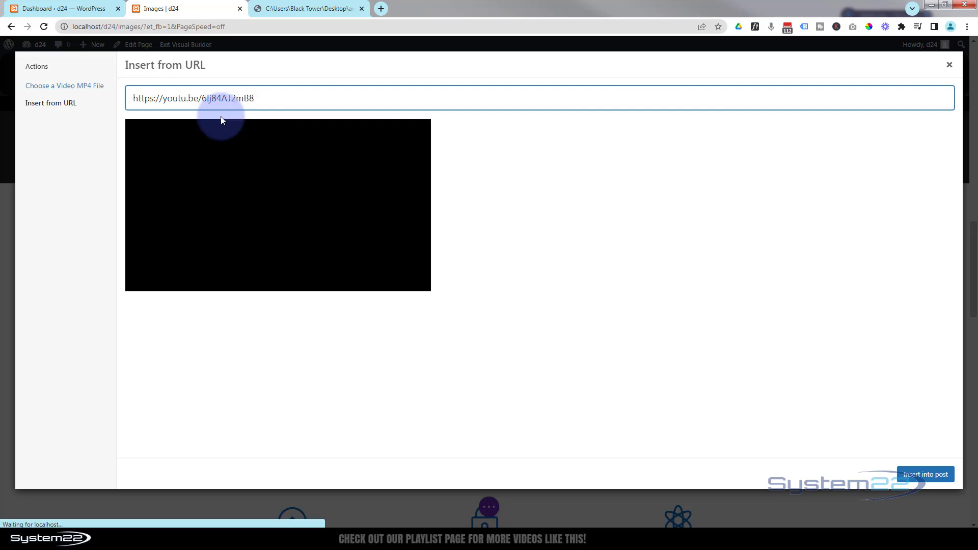
{"action": "left_click", "coordinate": [912, 474]}
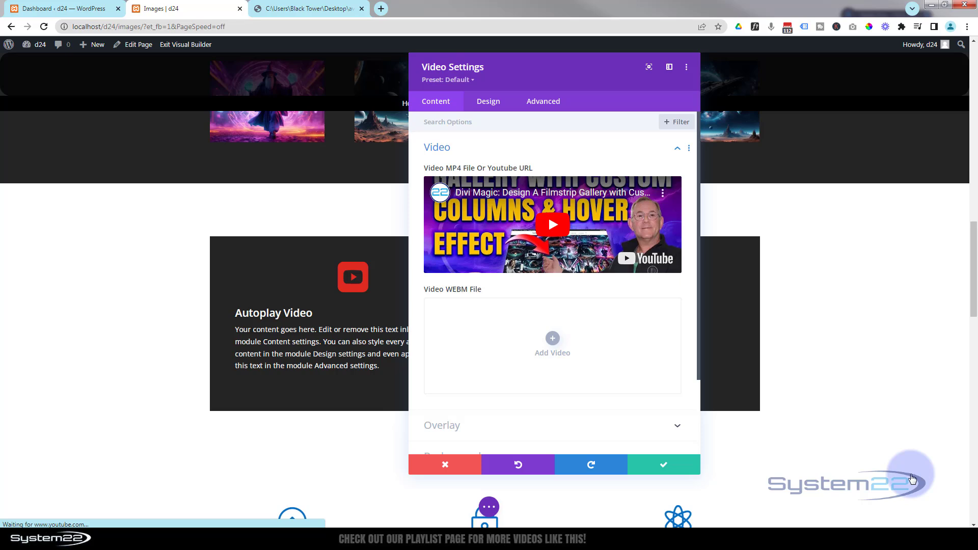
Step: Keep the new video in the module, save the Images page and exit the Visual Builder
{"action": "left_click", "coordinate": [671, 473]}
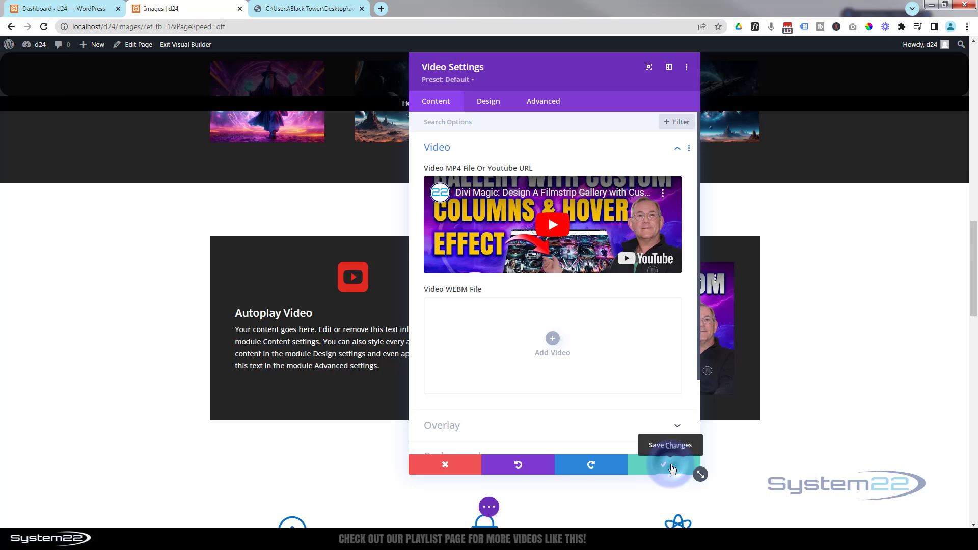
{"action": "left_click", "coordinate": [670, 466]}
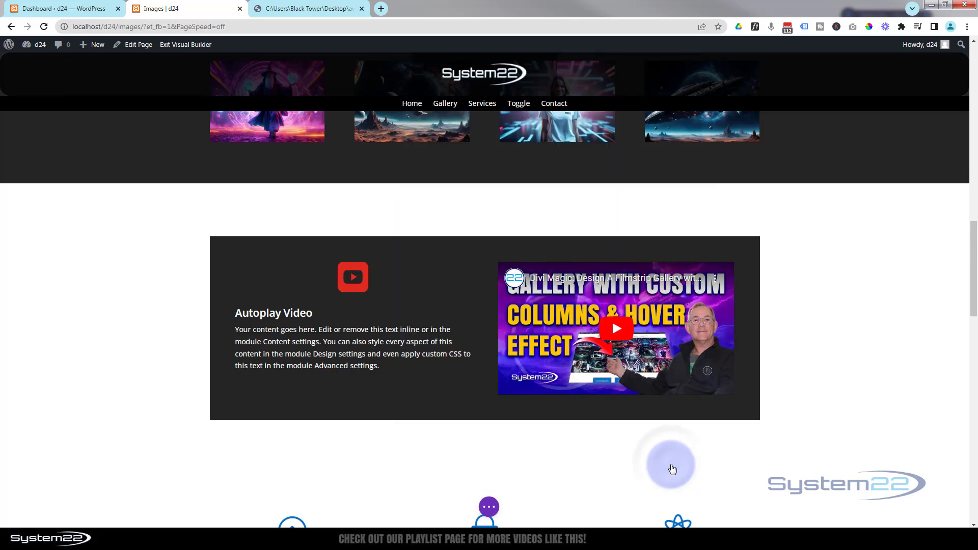
{"action": "left_click", "coordinate": [488, 508]}
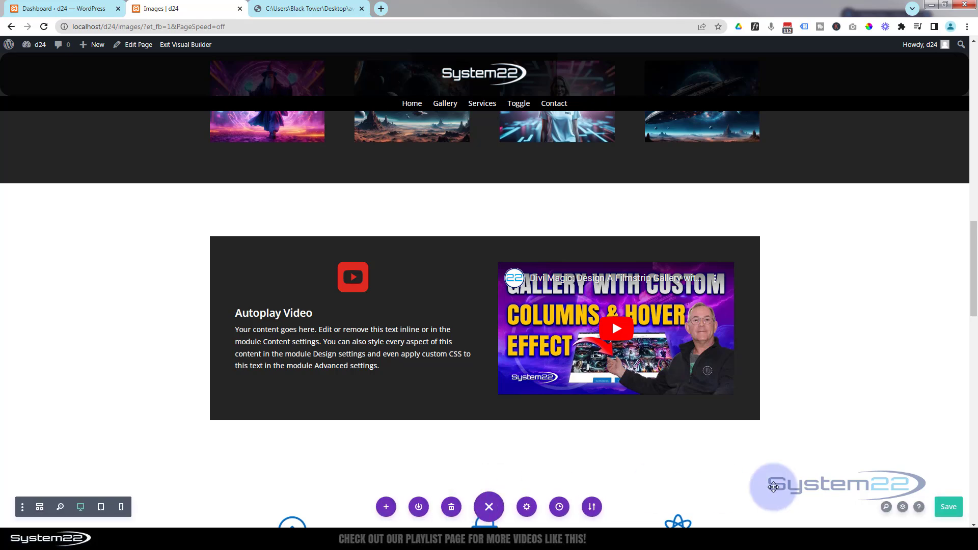
{"action": "left_click", "coordinate": [951, 511]}
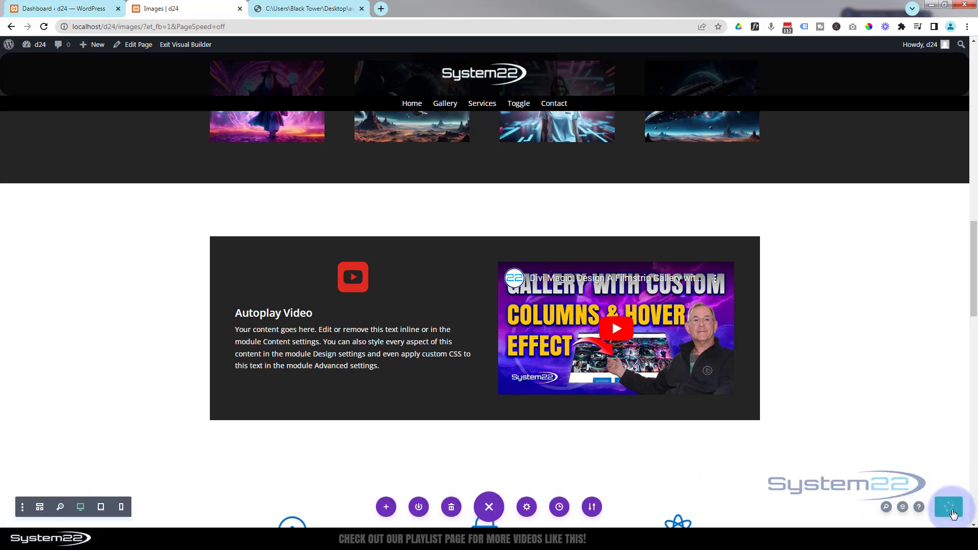
{"action": "left_click", "coordinate": [186, 46]}
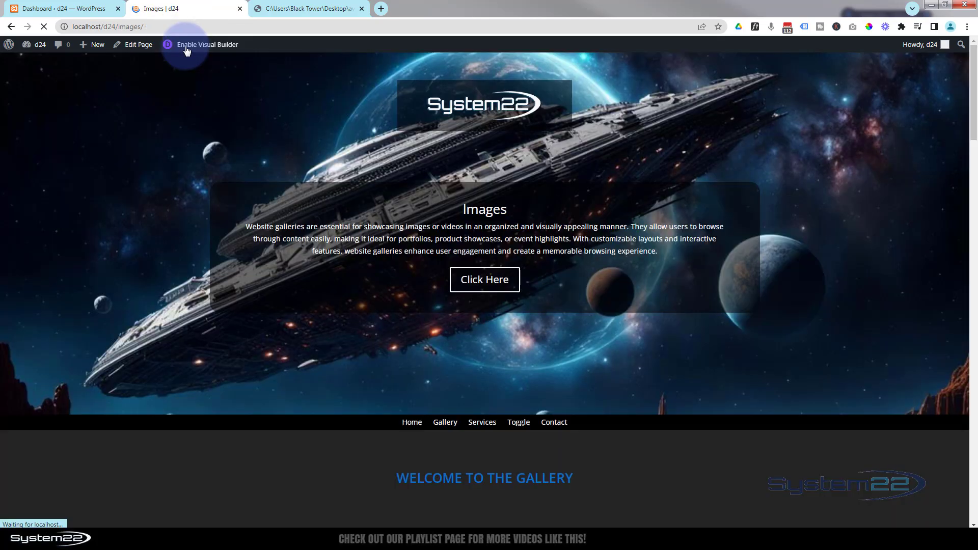
Step: Scroll the Images page past the Autoplay Video section to watch the filmstrip video autoplay, then view autovid.pdf
{"action": "scroll", "coordinate": [258, 262], "scroll_direction": "down", "scroll_amount": 5}
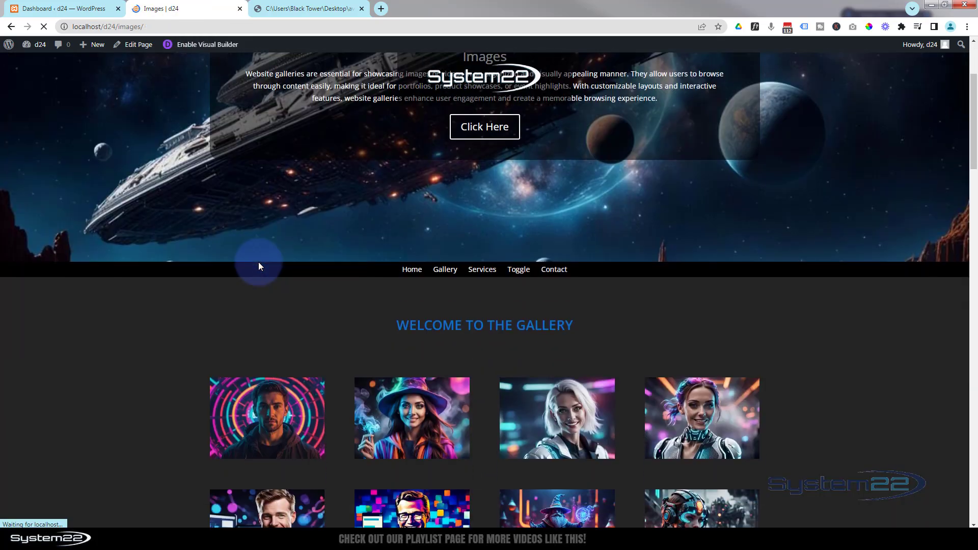
{"action": "scroll", "coordinate": [258, 265], "scroll_direction": "down", "scroll_amount": 10}
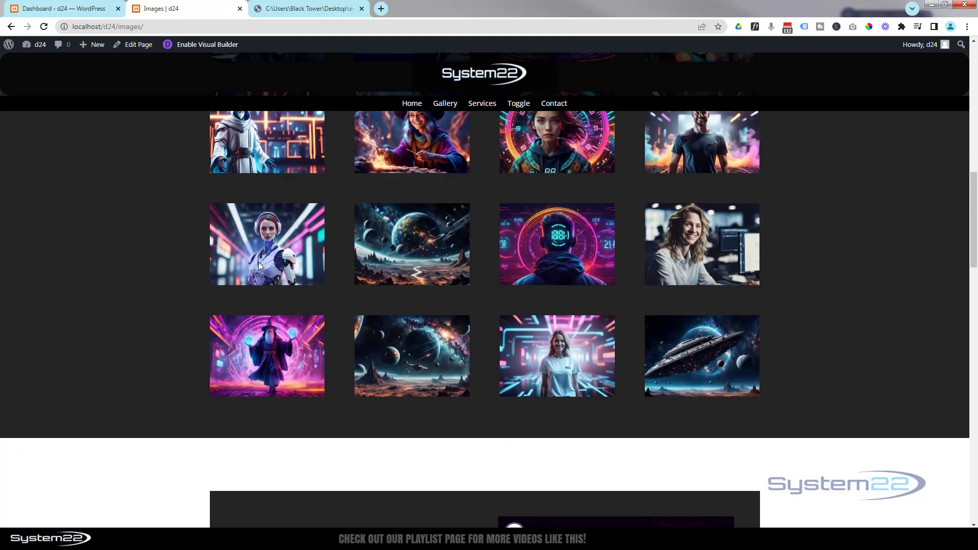
{"action": "scroll", "coordinate": [258, 265], "scroll_direction": "down", "scroll_amount": 3}
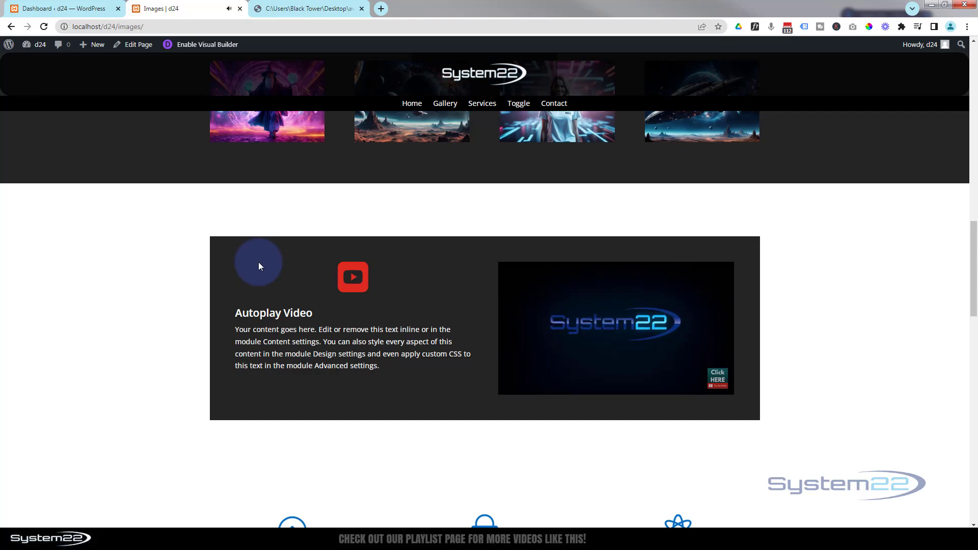
{"action": "scroll", "coordinate": [171, 274], "scroll_direction": "down", "scroll_amount": 10}
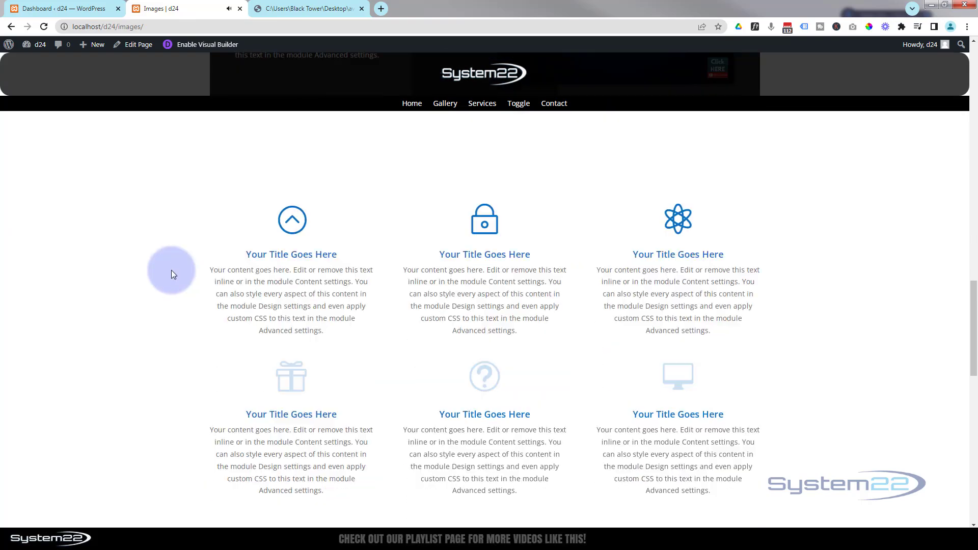
{"action": "scroll", "coordinate": [172, 272], "scroll_direction": "down", "scroll_amount": 2}
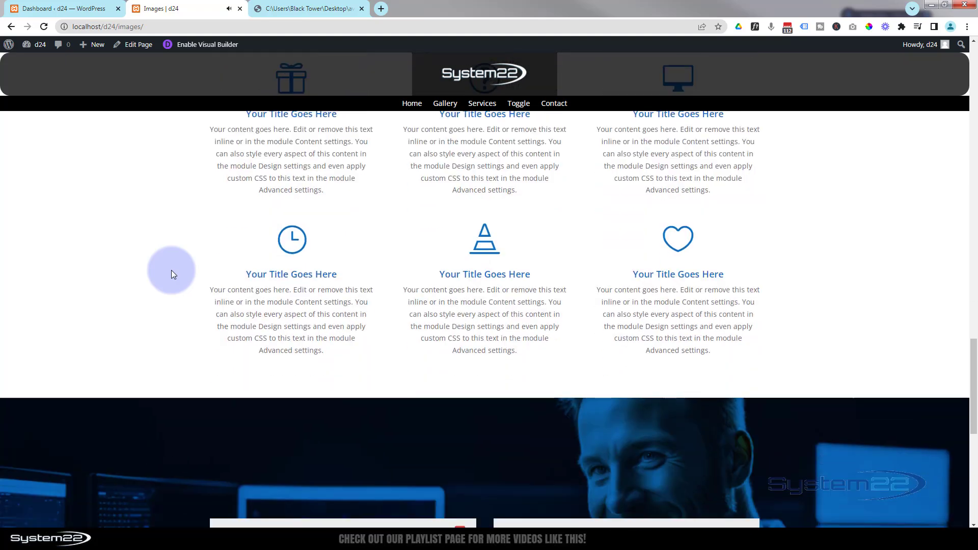
{"action": "scroll", "coordinate": [171, 274], "scroll_direction": "up", "scroll_amount": 9}
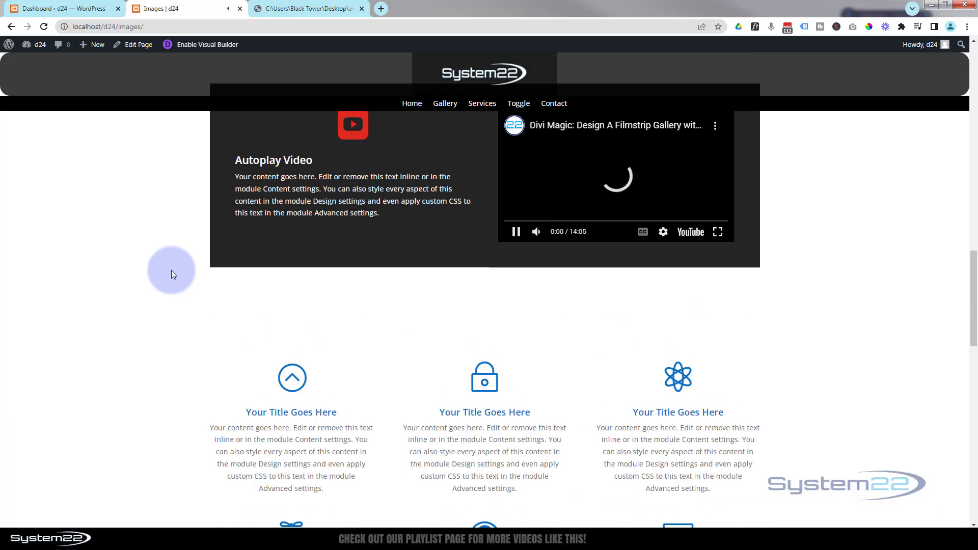
{"action": "scroll", "coordinate": [171, 274], "scroll_direction": "up", "scroll_amount": 2}
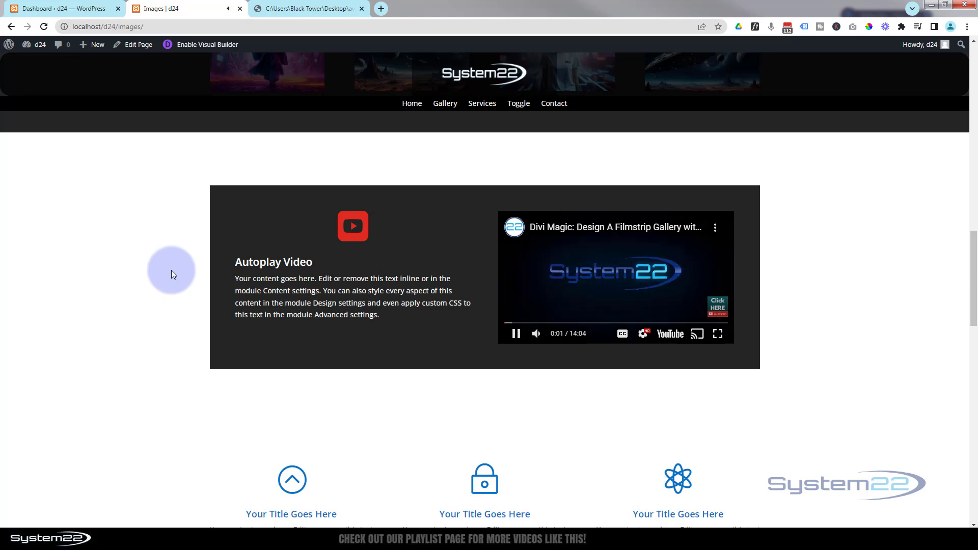
{"action": "scroll", "coordinate": [171, 274], "scroll_direction": "up", "scroll_amount": 10}
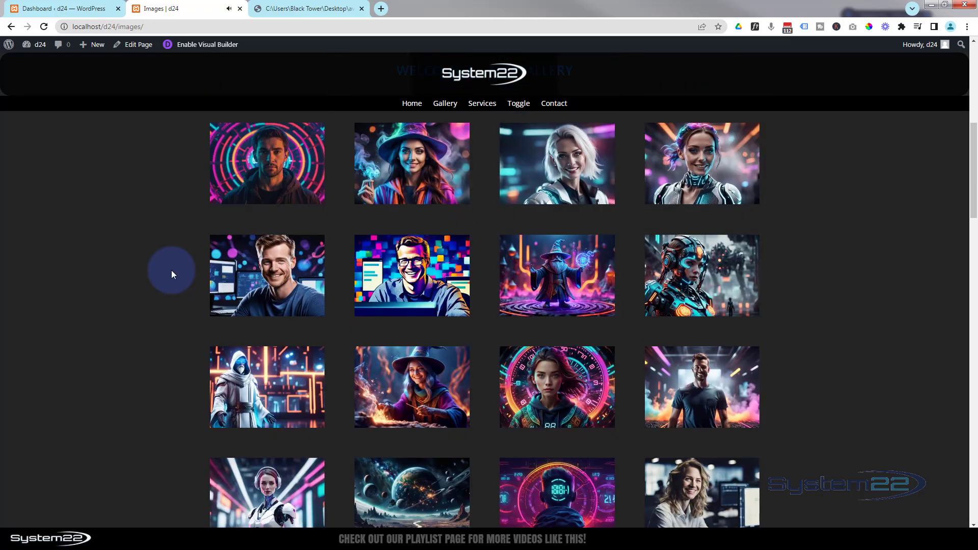
{"action": "scroll", "coordinate": [171, 274], "scroll_direction": "up", "scroll_amount": 2}
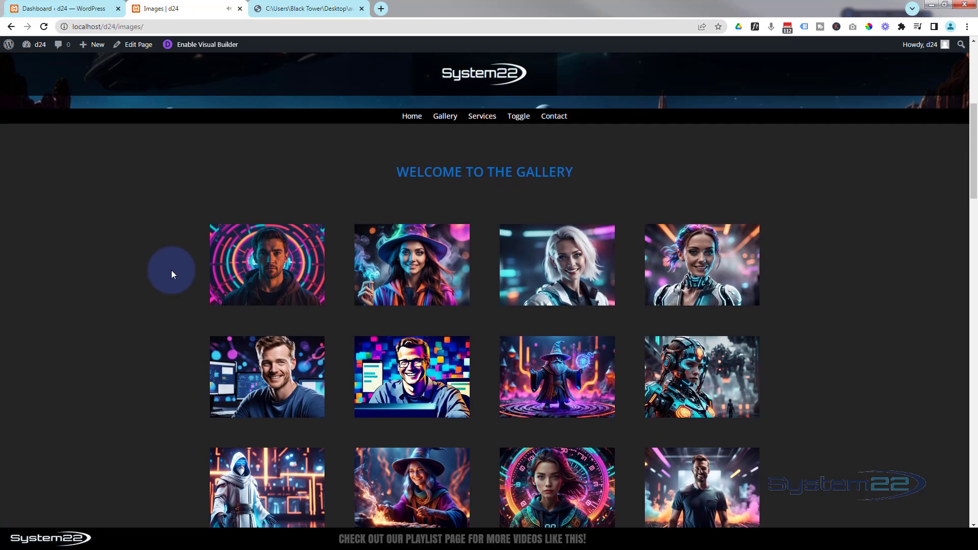
{"action": "scroll", "coordinate": [171, 274], "scroll_direction": "down", "scroll_amount": 3}
{"action": "scroll", "coordinate": [172, 274], "scroll_direction": "down", "scroll_amount": 9}
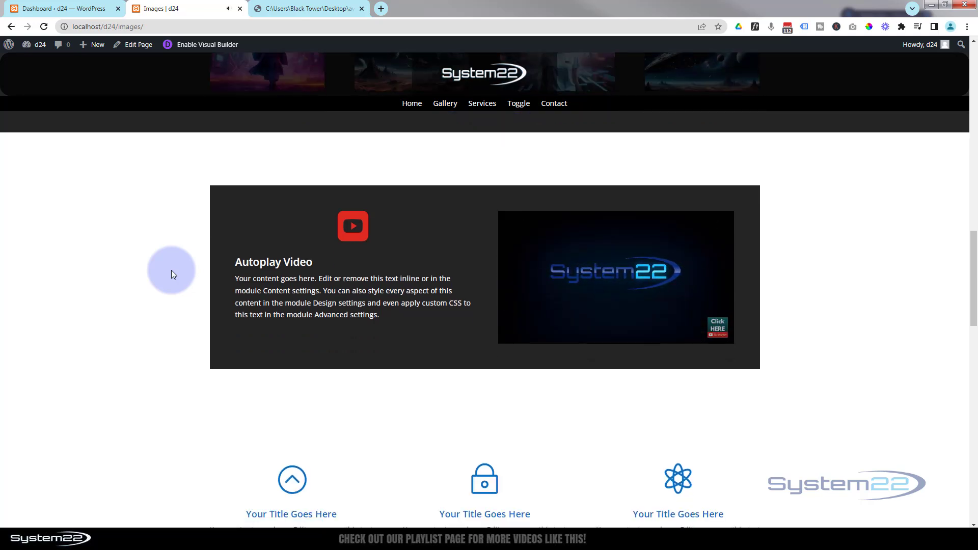
{"action": "left_click", "coordinate": [311, 9]}
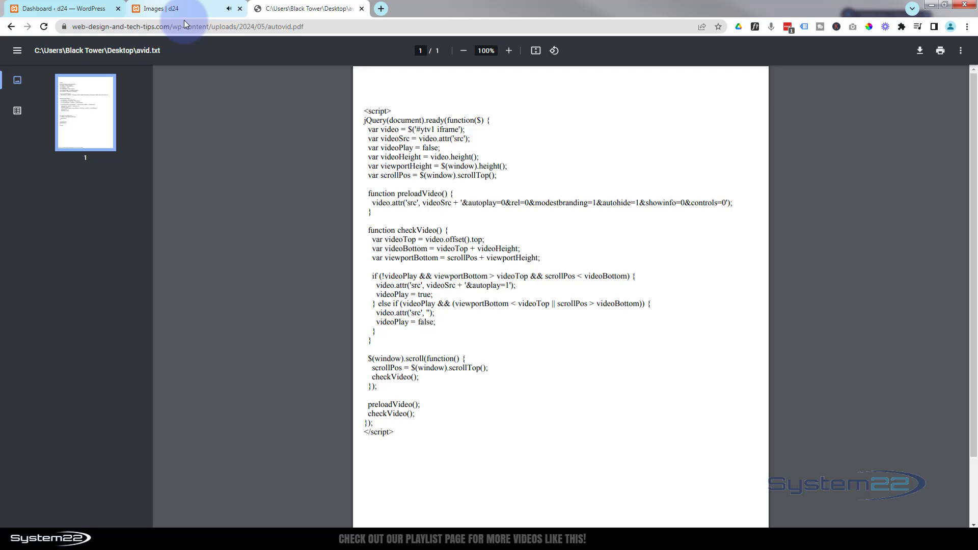
Step: Highlight the #ytv1 ID in the autovid.pdf autoplay script and select the document's URL
{"action": "left_click", "coordinate": [197, 10]}
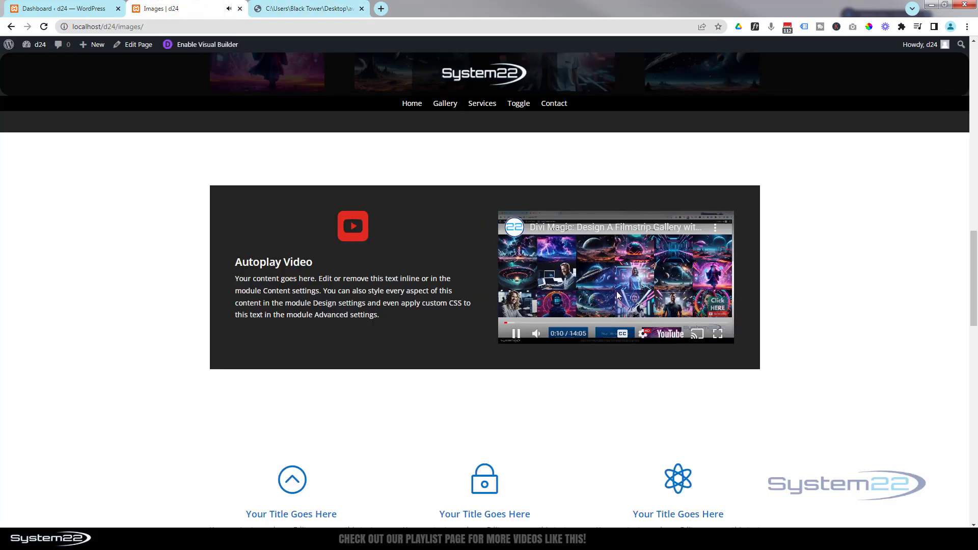
{"action": "left_click", "coordinate": [318, 9]}
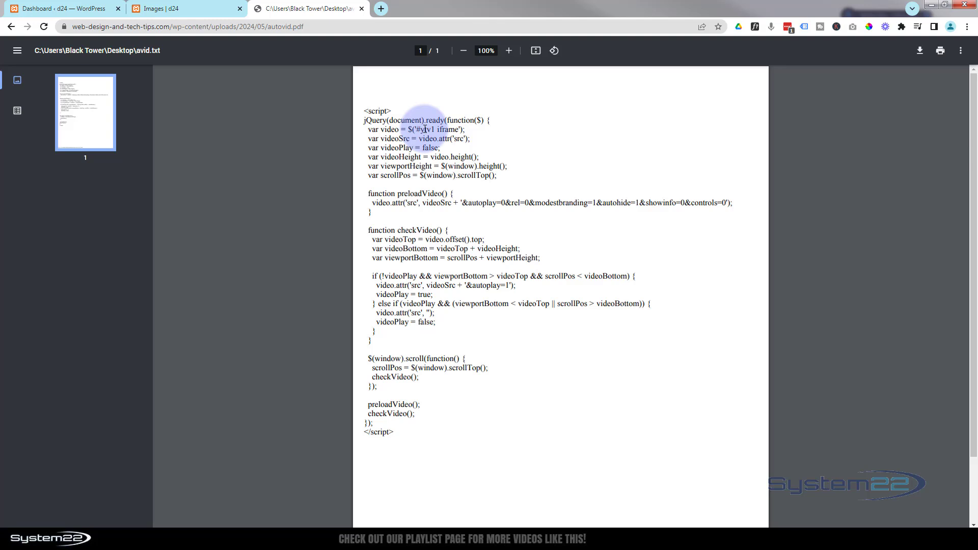
{"action": "left_click_drag", "start_coordinate": [435, 130], "coordinate": [421, 128]}
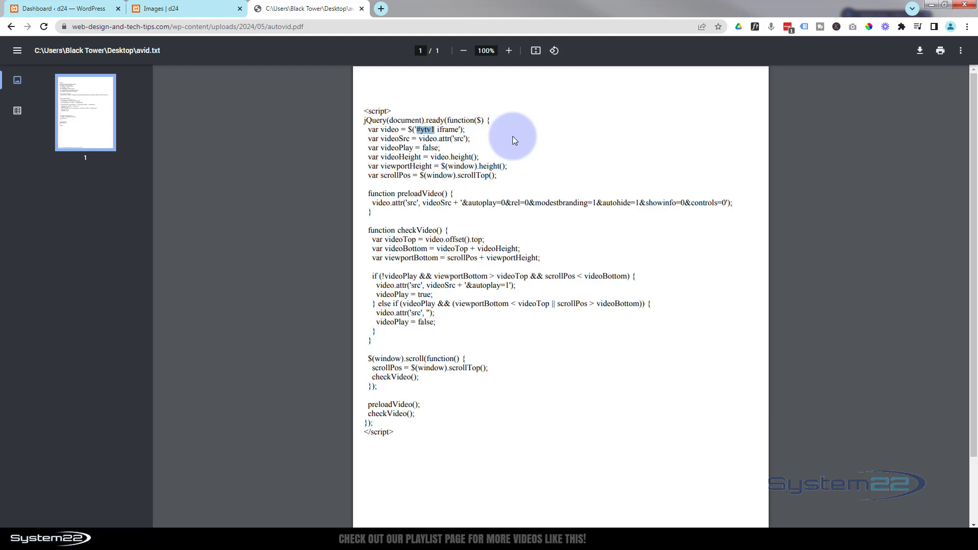
{"action": "left_click", "coordinate": [234, 25]}
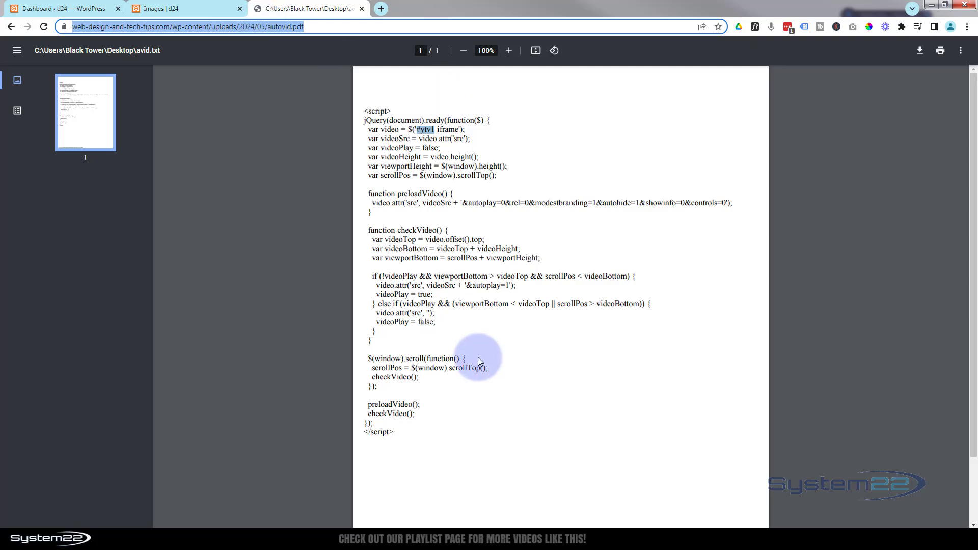
{"action": "left_click", "coordinate": [163, 8]}
{"action": "scroll", "coordinate": [118, 360], "scroll_direction": "down", "scroll_amount": 2}
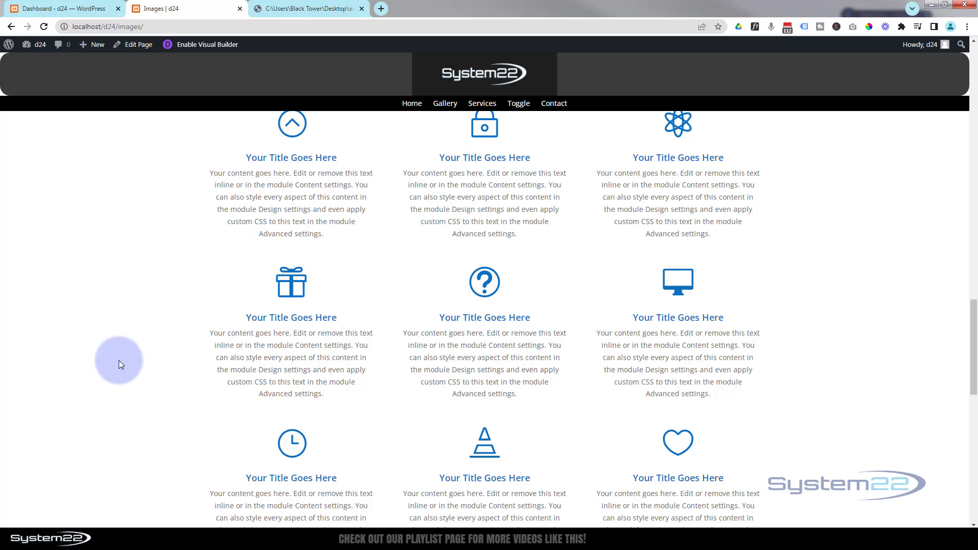
{"action": "scroll", "coordinate": [118, 360], "scroll_direction": "down", "scroll_amount": 2}
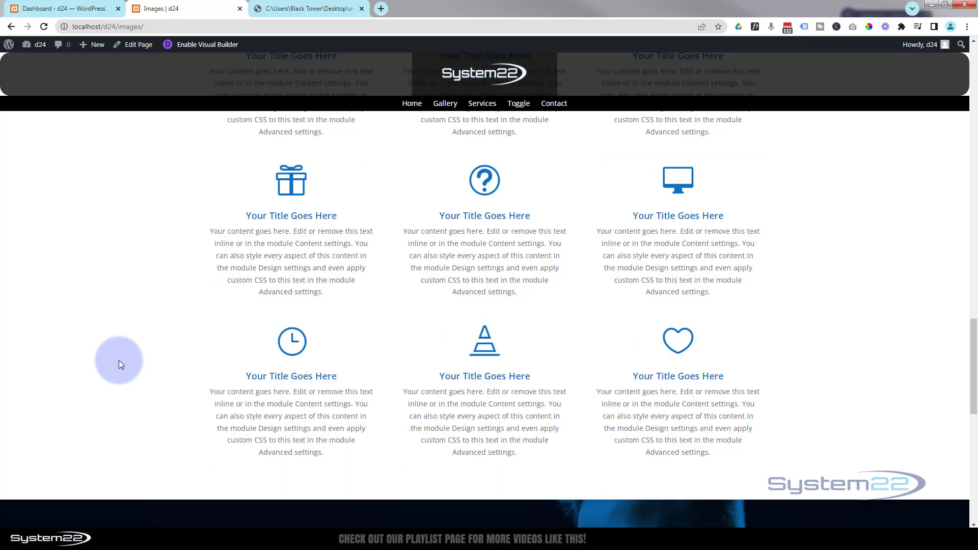
{"action": "scroll", "coordinate": [118, 360], "scroll_direction": "down", "scroll_amount": 6}
{"action": "scroll", "coordinate": [118, 360], "scroll_direction": "up", "scroll_amount": 5}
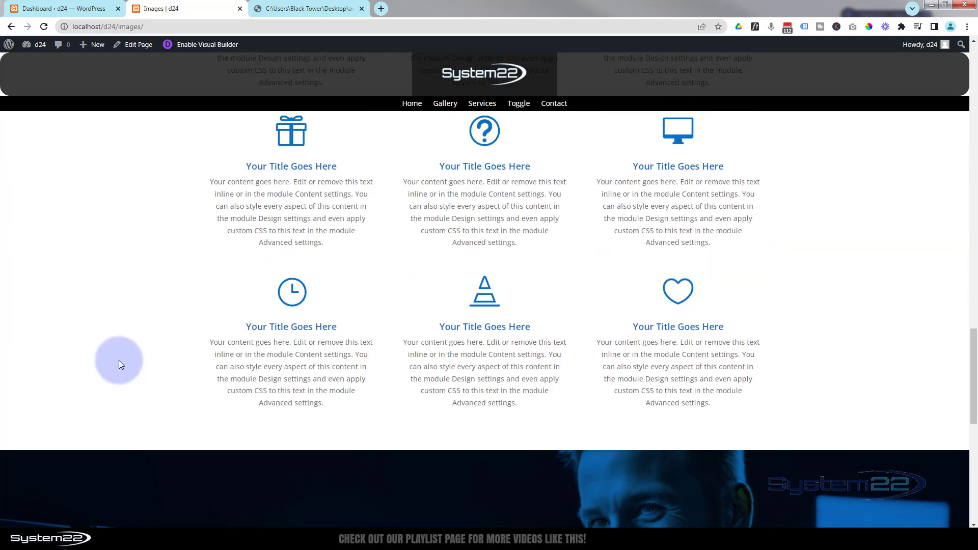
{"action": "scroll", "coordinate": [118, 360], "scroll_direction": "up", "scroll_amount": 12}
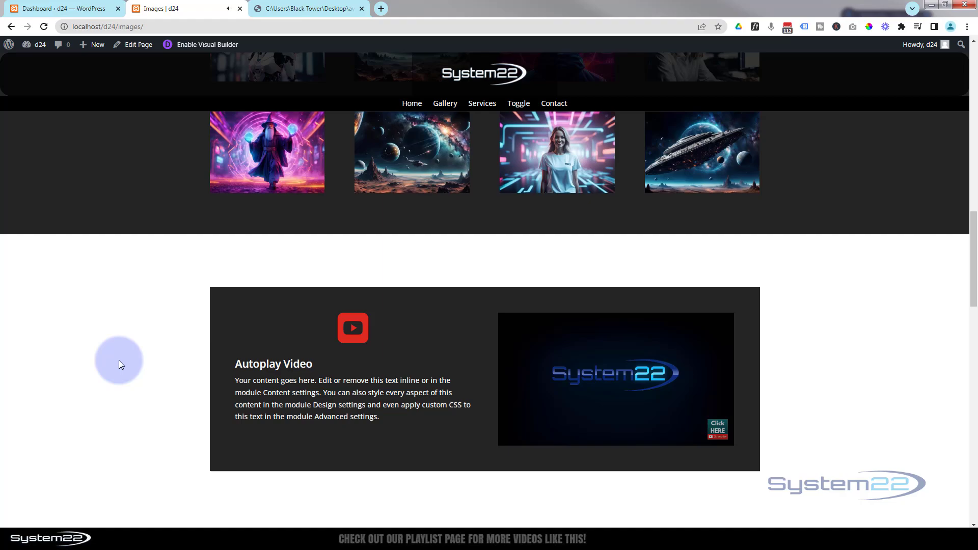
{"action": "scroll", "coordinate": [118, 360], "scroll_direction": "up", "scroll_amount": 10}
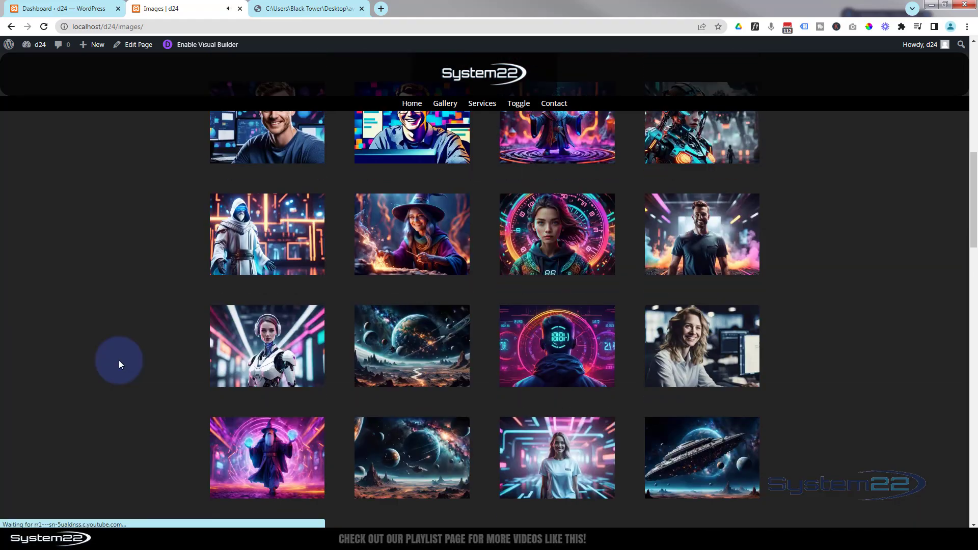
{"action": "scroll", "coordinate": [118, 360], "scroll_direction": "up", "scroll_amount": 10}
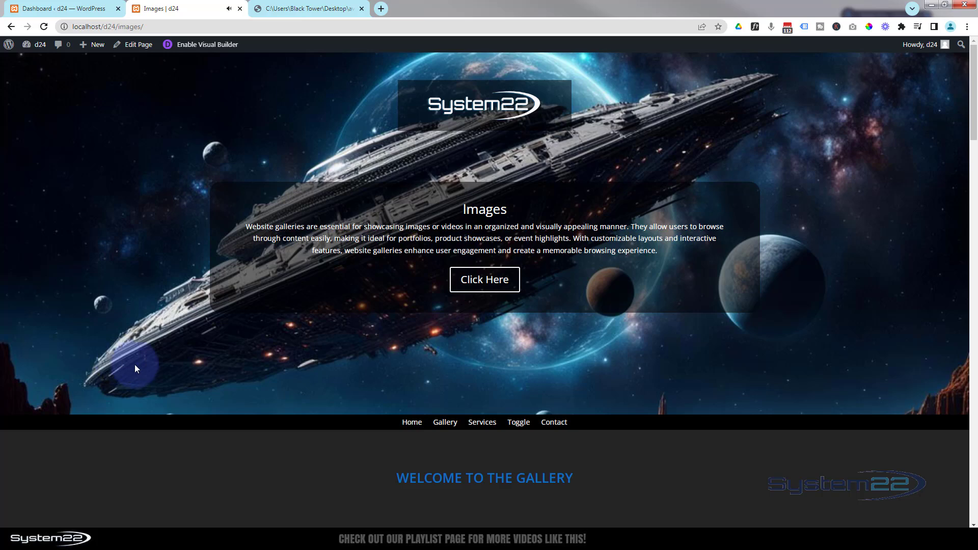
Step: Go to the Toggle page and scroll to its Autoplay Video row to watch the YouTube video autoplay
{"action": "left_click", "coordinate": [517, 429]}
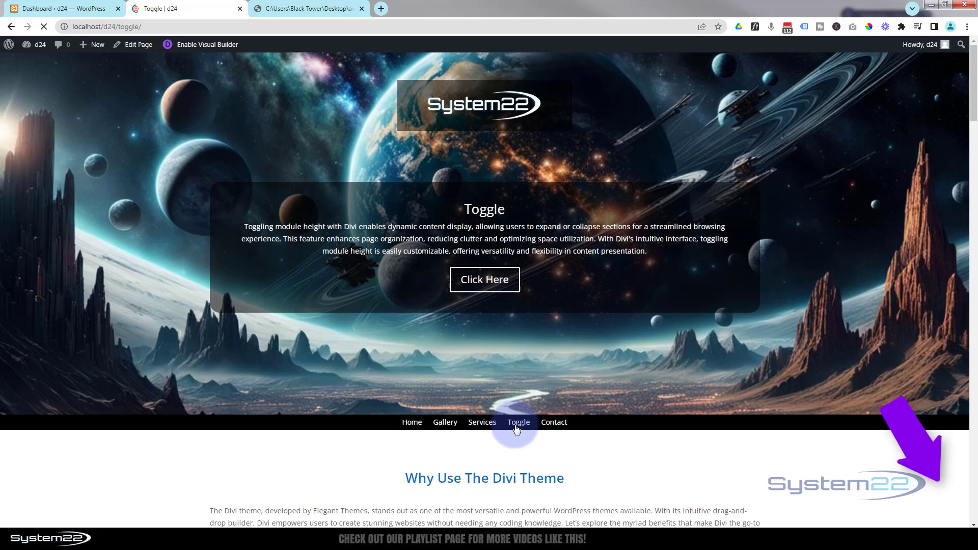
{"action": "scroll", "coordinate": [534, 457], "scroll_direction": "down", "scroll_amount": 4}
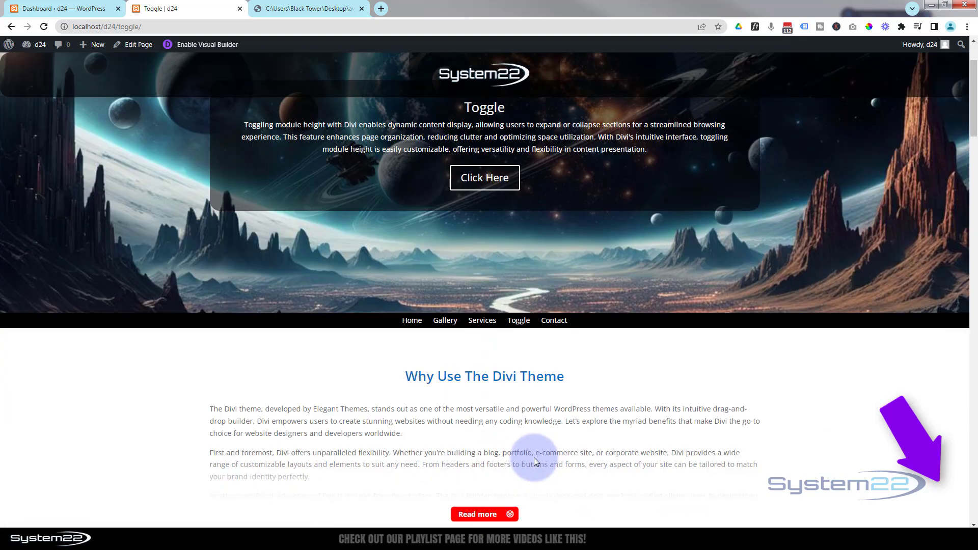
{"action": "scroll", "coordinate": [534, 458], "scroll_direction": "down", "scroll_amount": 10}
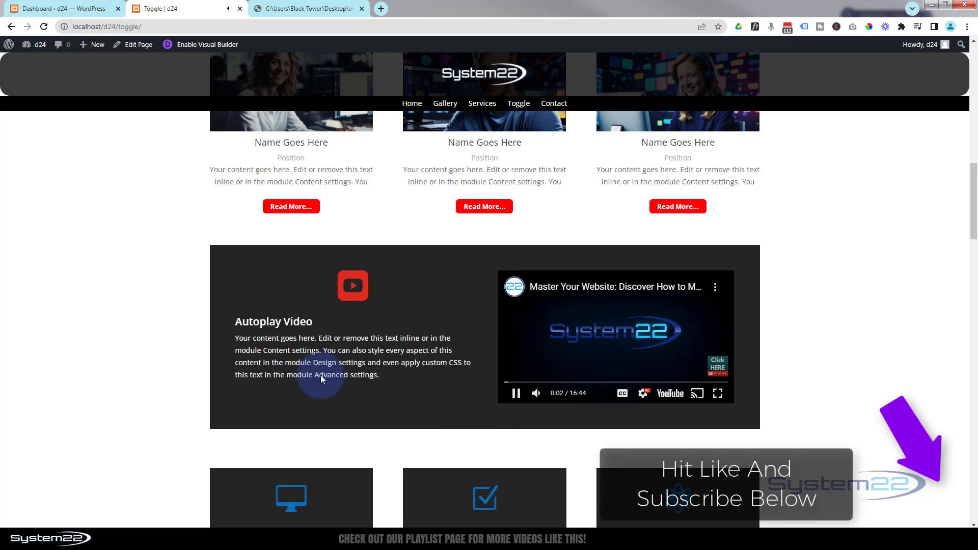
{"action": "scroll", "coordinate": [320, 375], "scroll_direction": "down", "scroll_amount": 15}
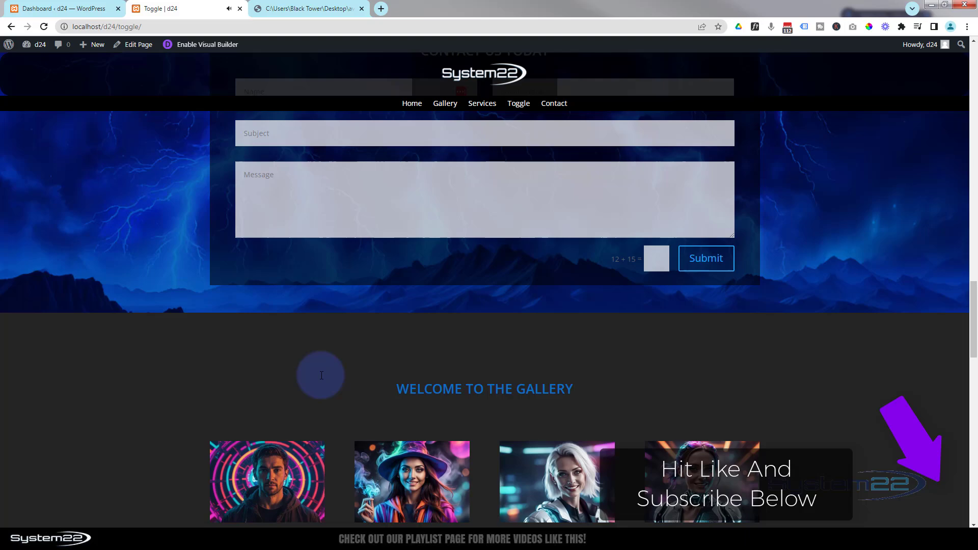
{"action": "scroll", "coordinate": [321, 376], "scroll_direction": "down", "scroll_amount": 3}
{"action": "scroll", "coordinate": [320, 377], "scroll_direction": "up", "scroll_amount": 6}
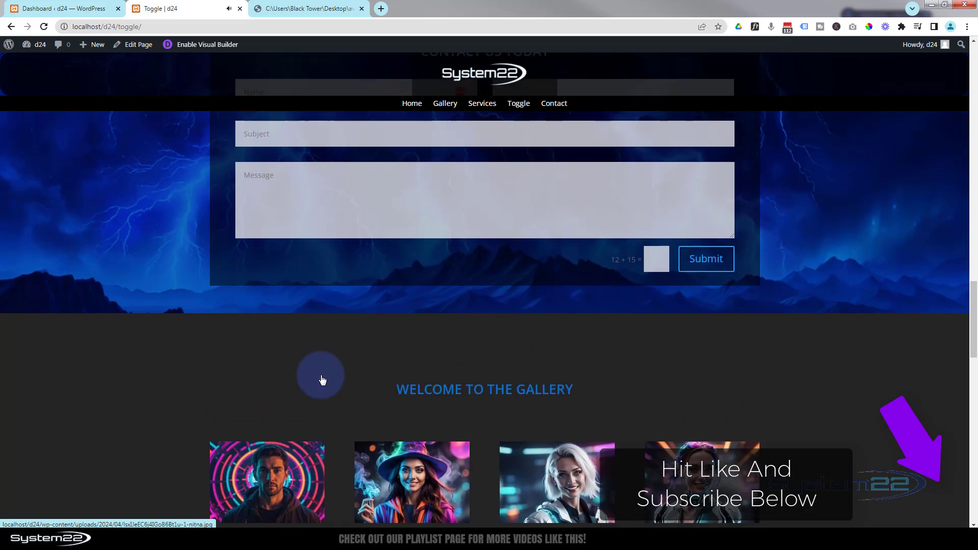
{"action": "scroll", "coordinate": [320, 377], "scroll_direction": "up", "scroll_amount": 8}
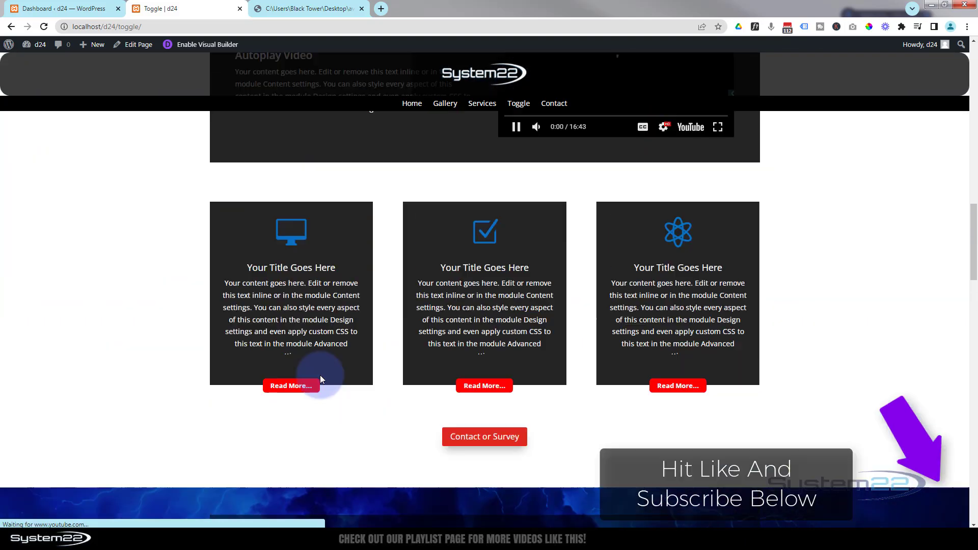
{"action": "scroll", "coordinate": [320, 375], "scroll_direction": "up", "scroll_amount": 4}
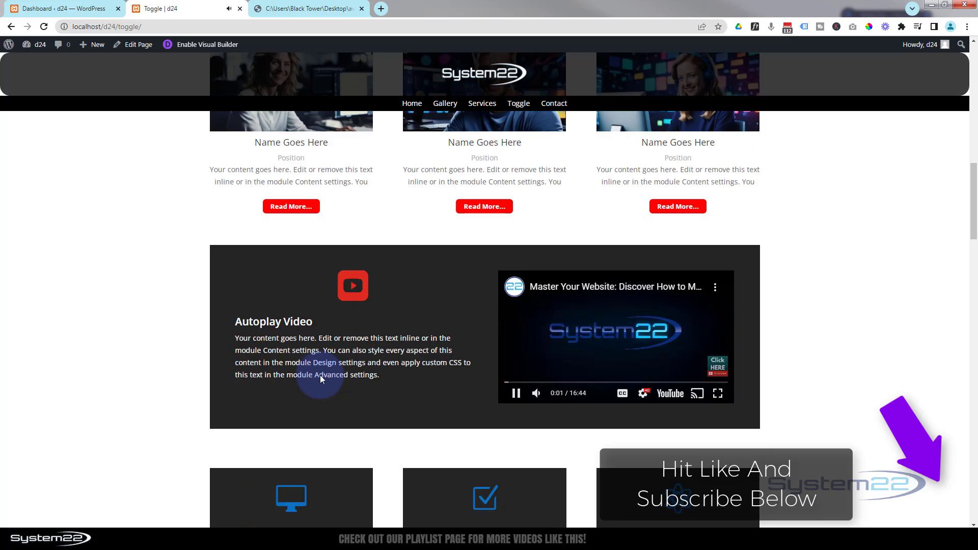